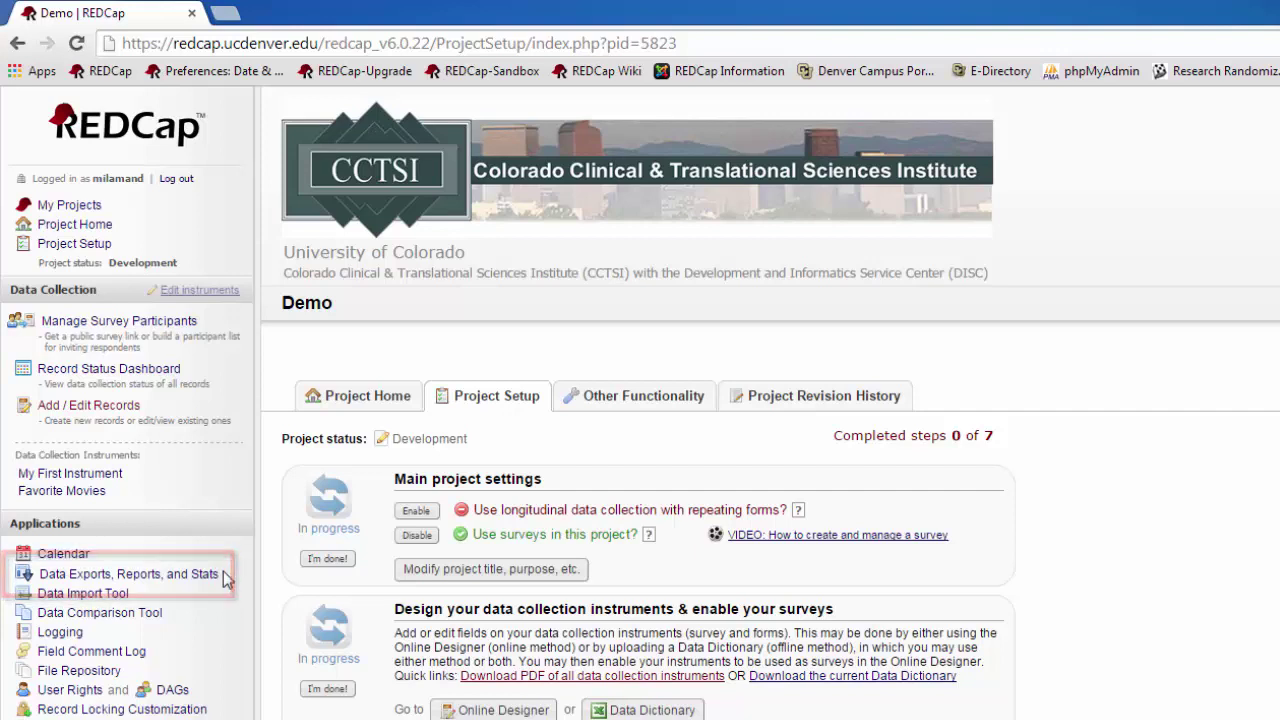
- Go to Project Home and use the 'Create a report' quick task to reach the reports page
left_click(341, 398)
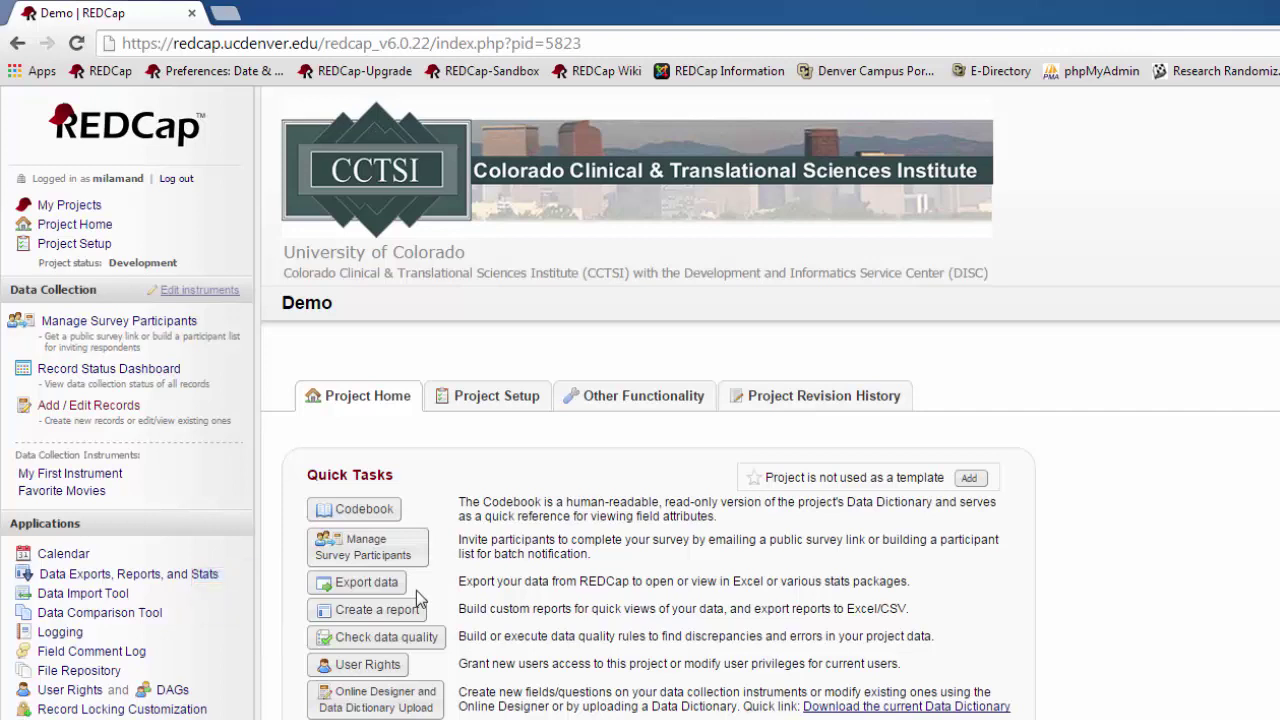
left_click(405, 612)
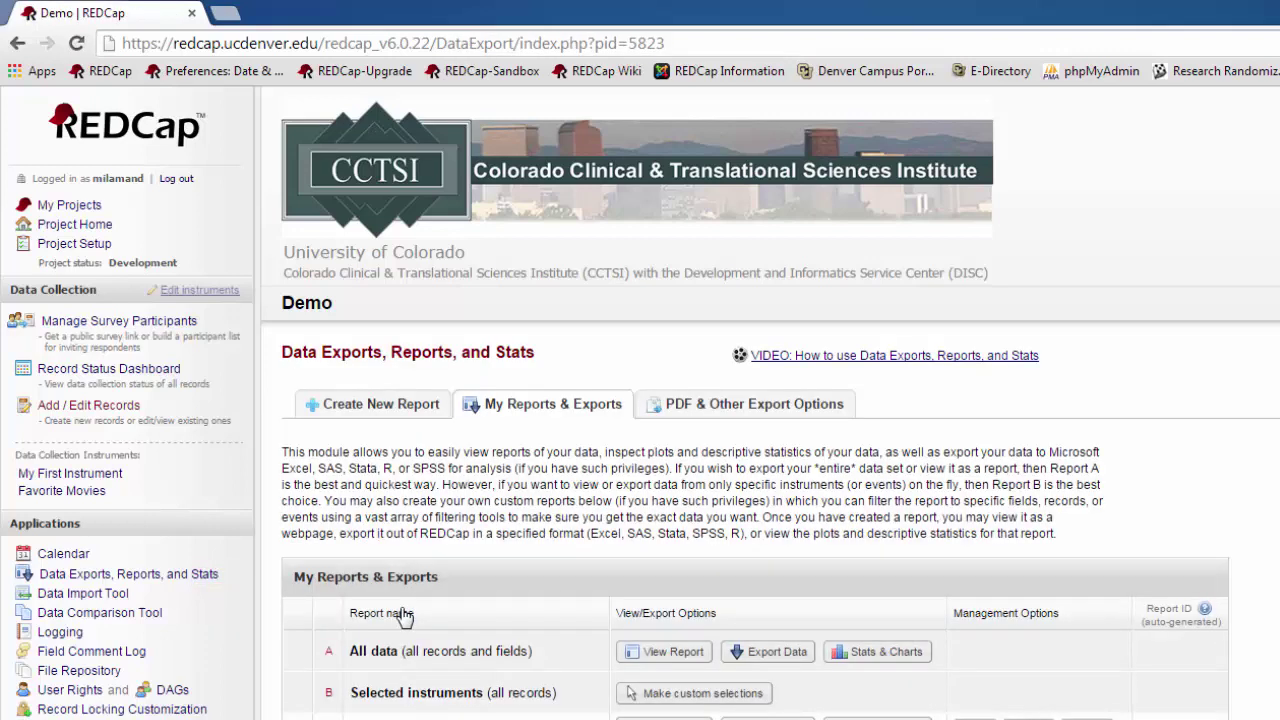
- Create a report named 'Test Project' with all 14 fields from My First Instrument
left_click(378, 405)
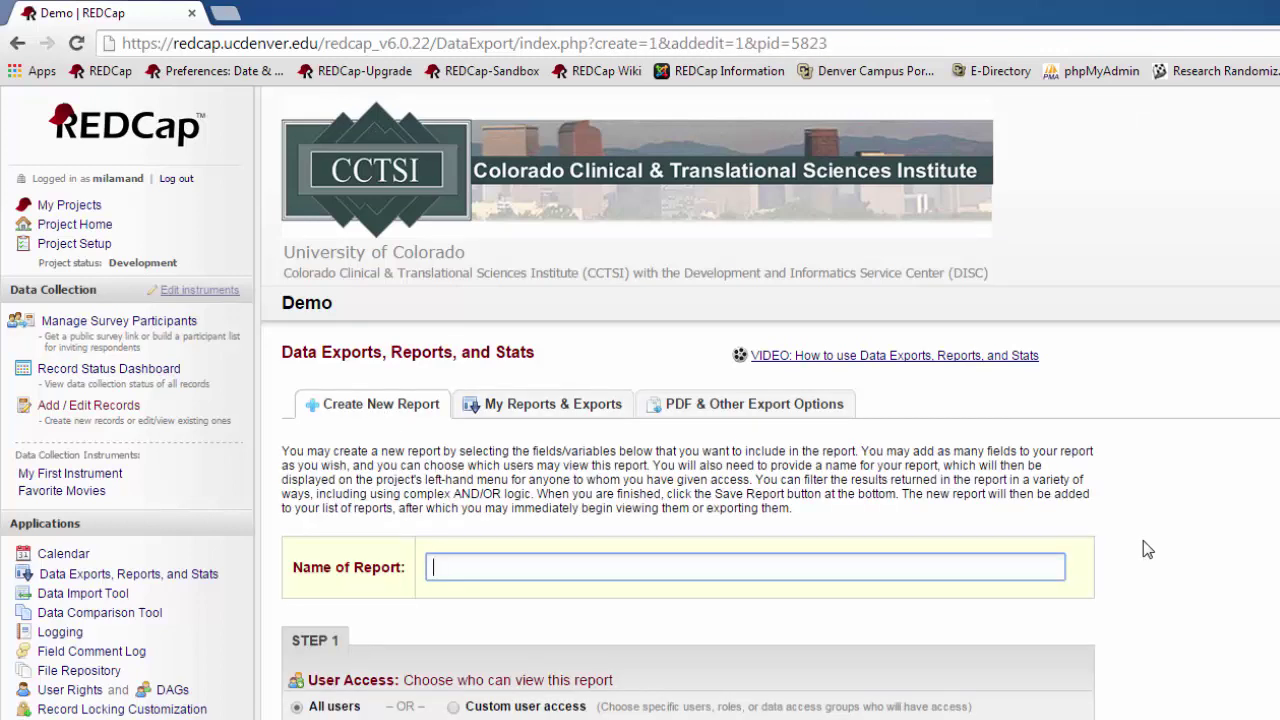
type("Test Project")
scroll(1140, 540, "down", 2)
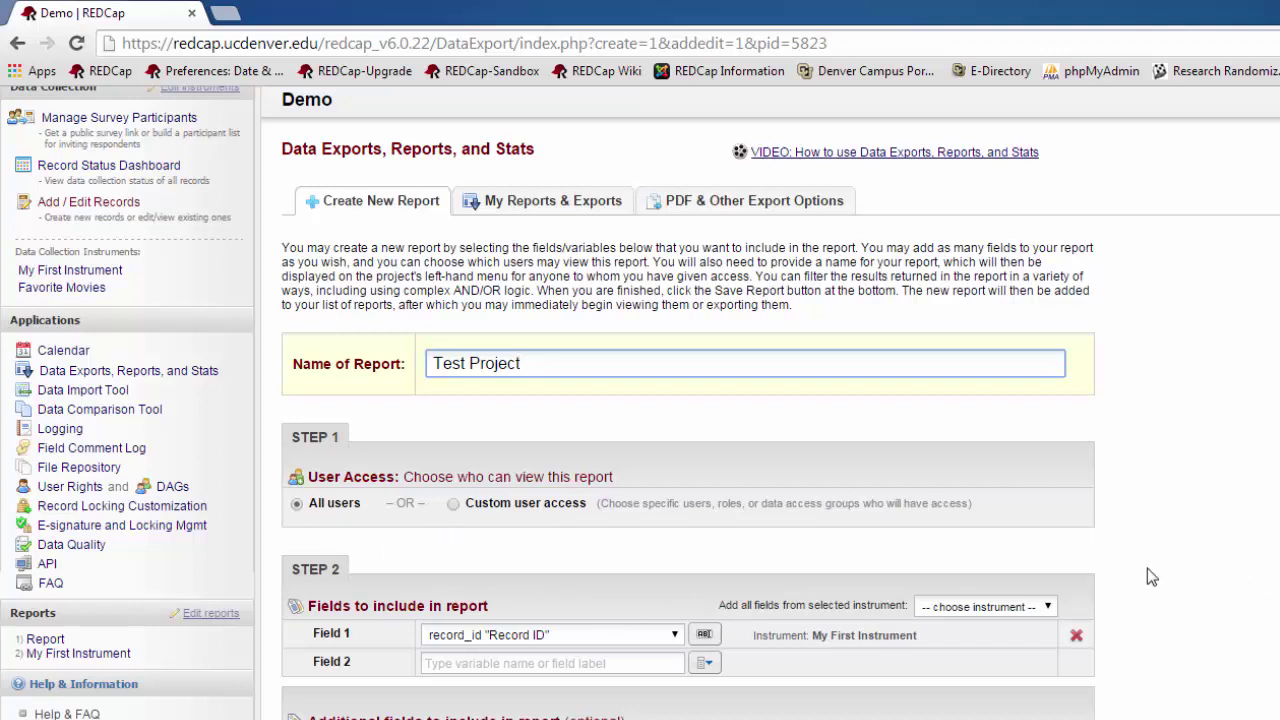
scroll(1148, 557, "down", 1)
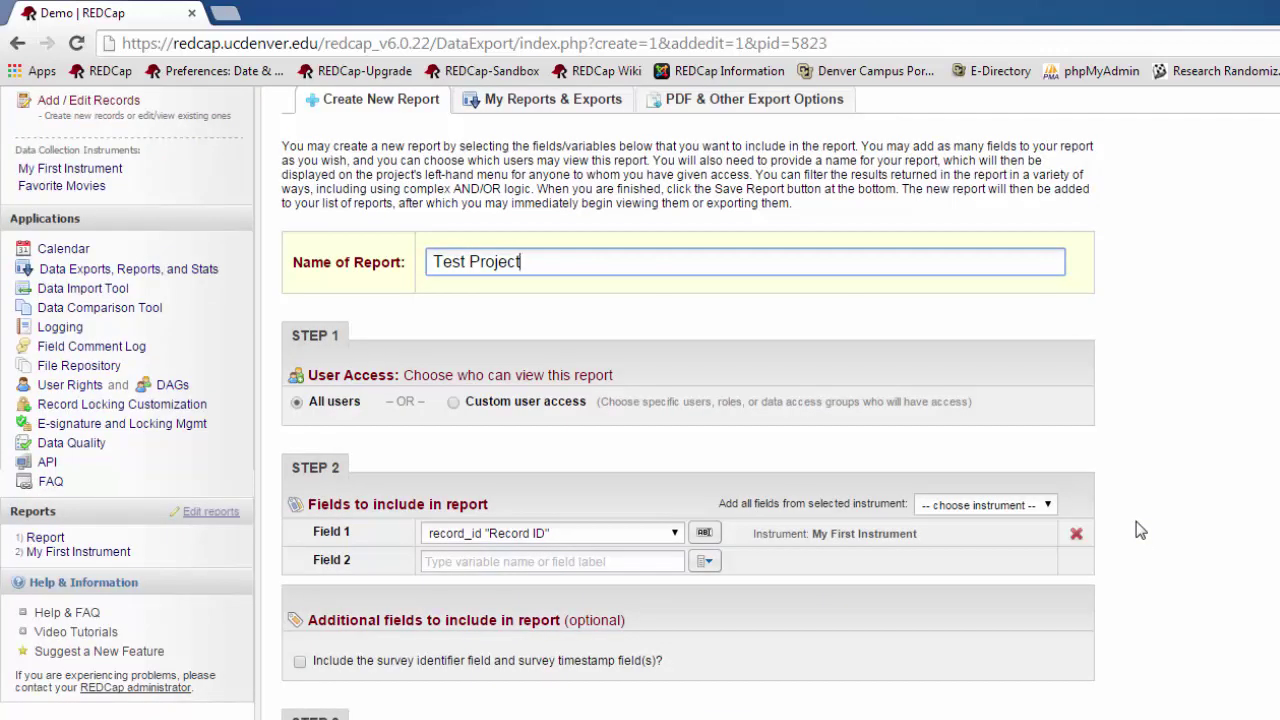
left_click(1047, 506)
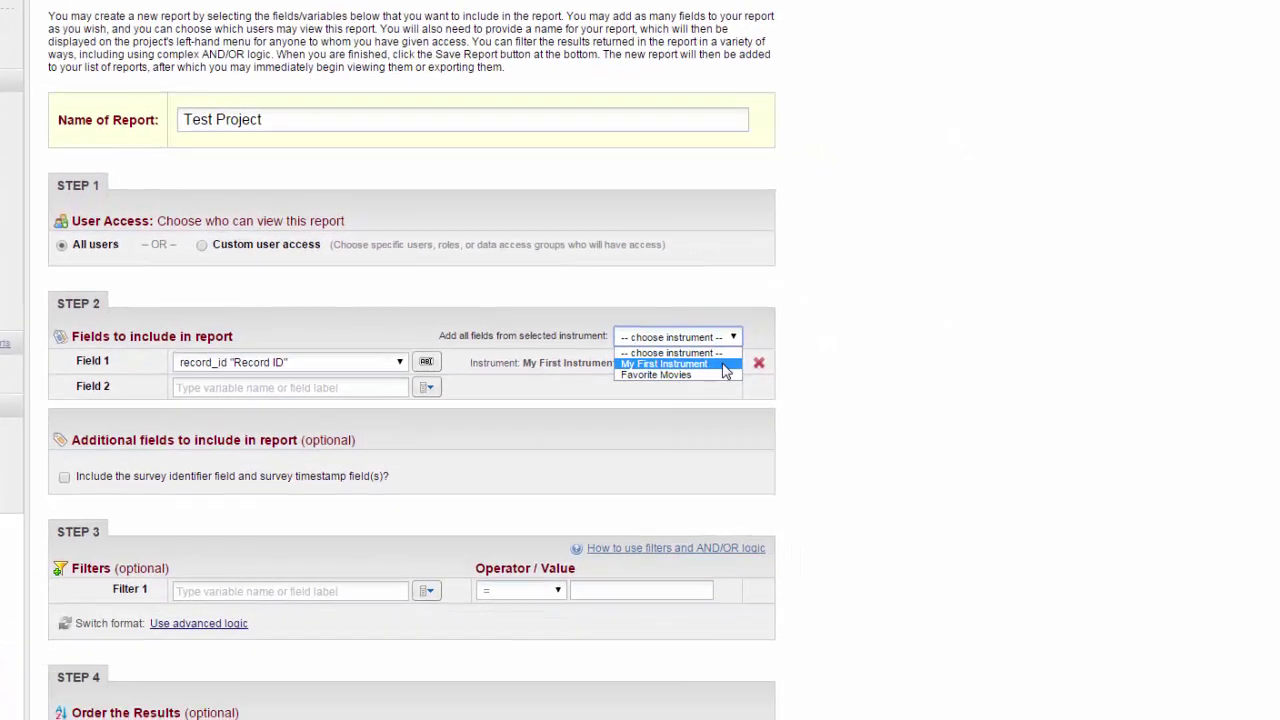
left_click(1037, 536)
- Add the avengers and dvds fields, then reorder dvds as Field 15 above avengers
scroll(398, 632, "down", 1)
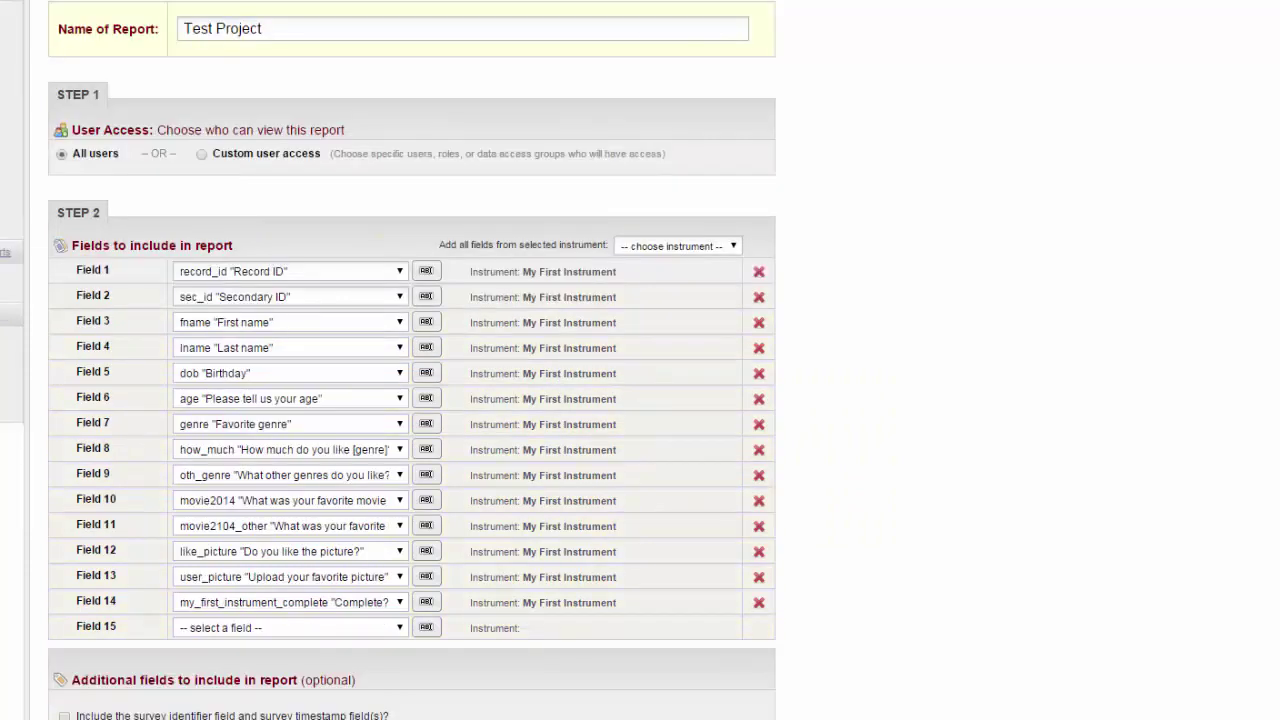
left_click(401, 632)
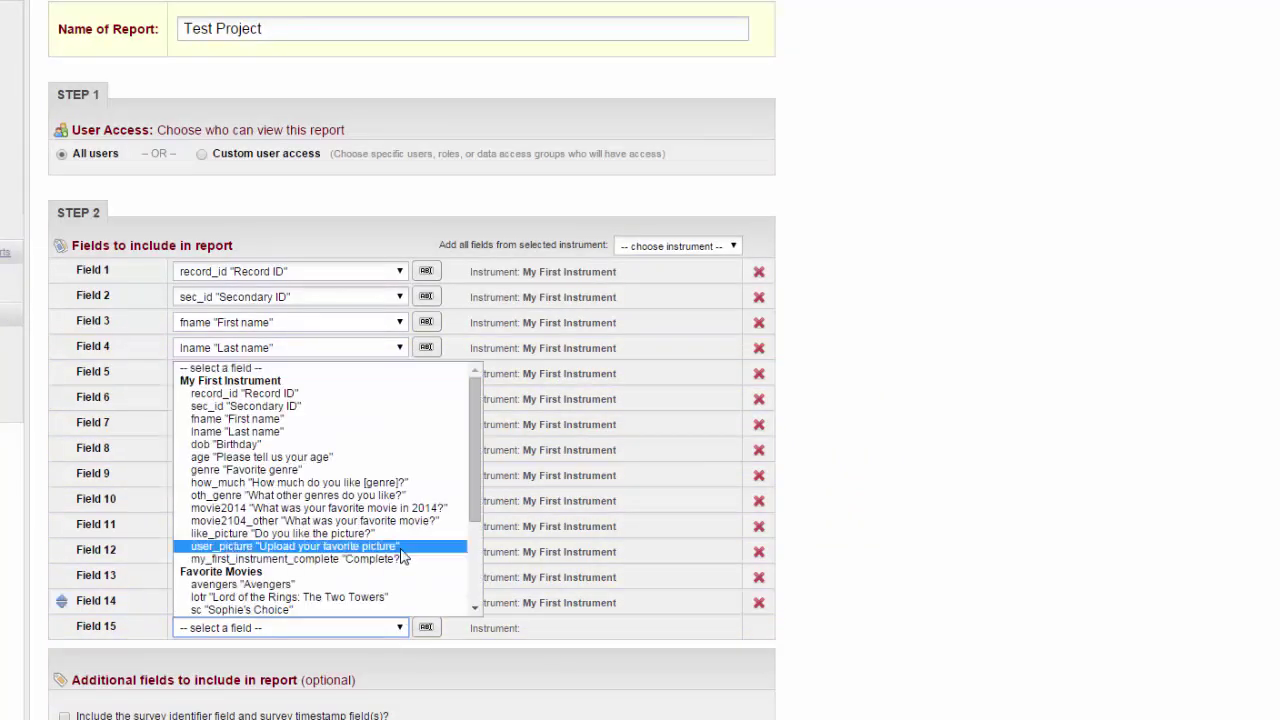
key("Escape")
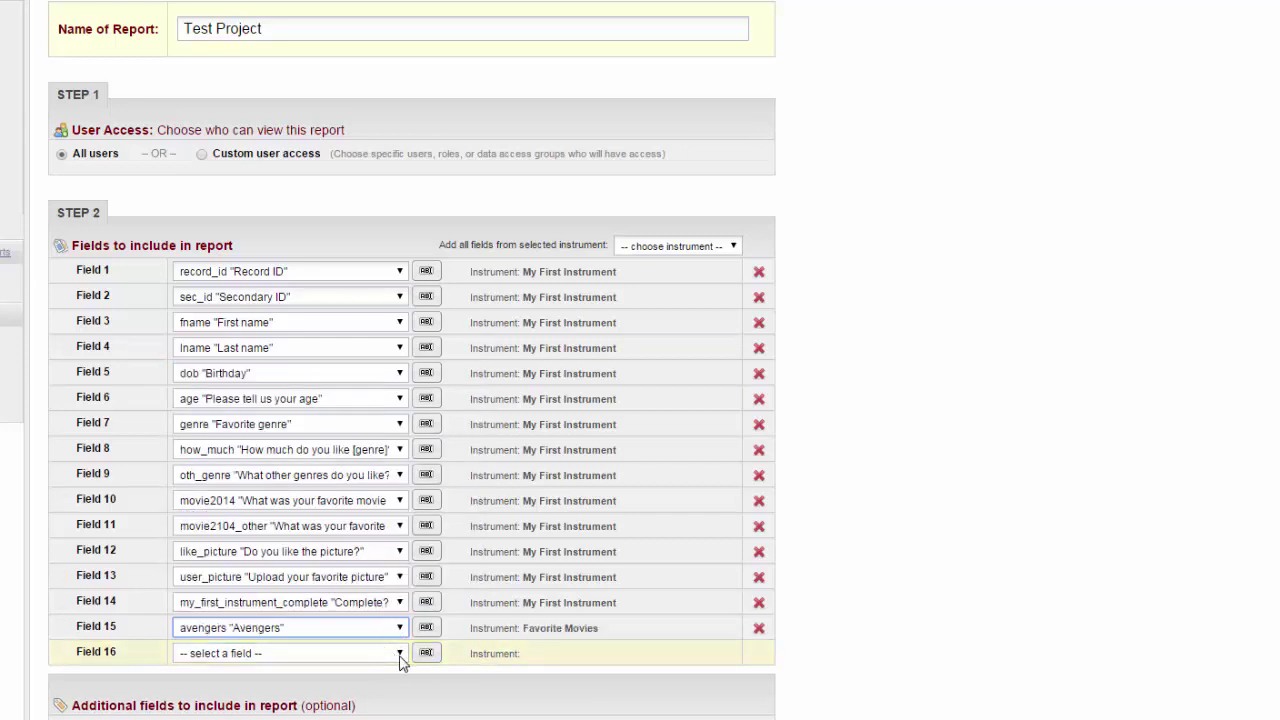
left_click(400, 653)
scroll(407, 620, "down", 3)
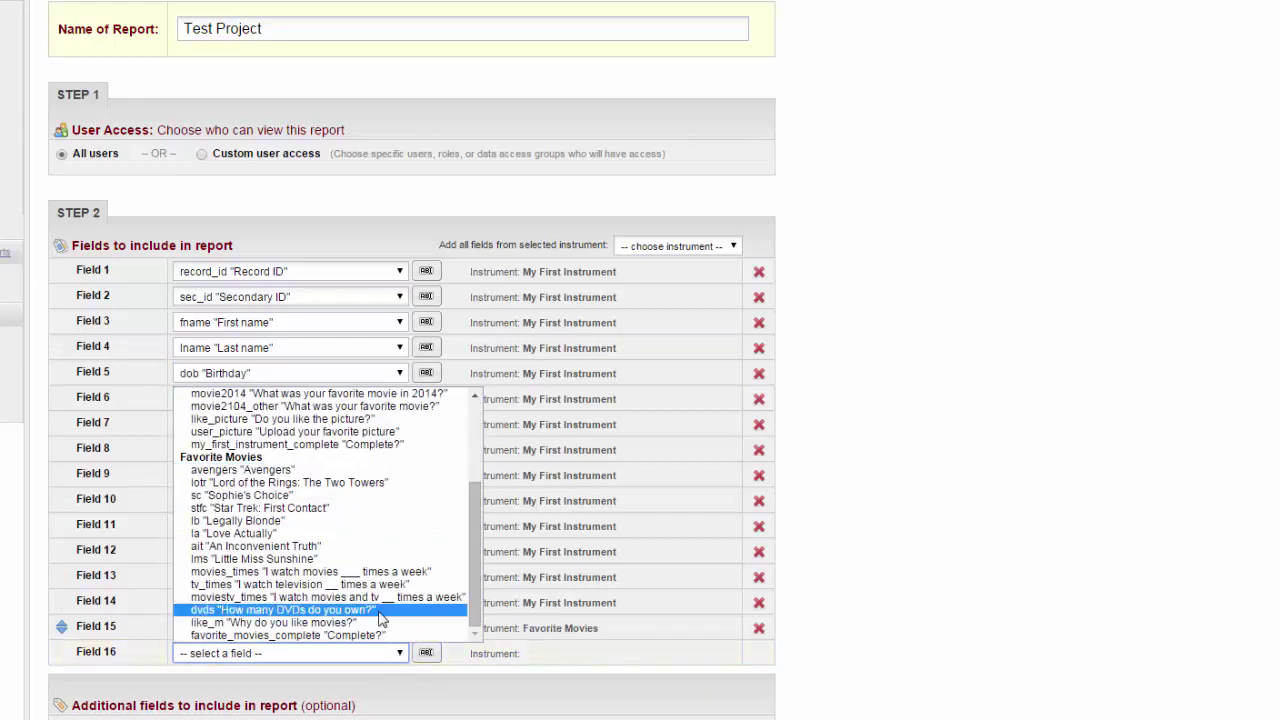
left_click(385, 610)
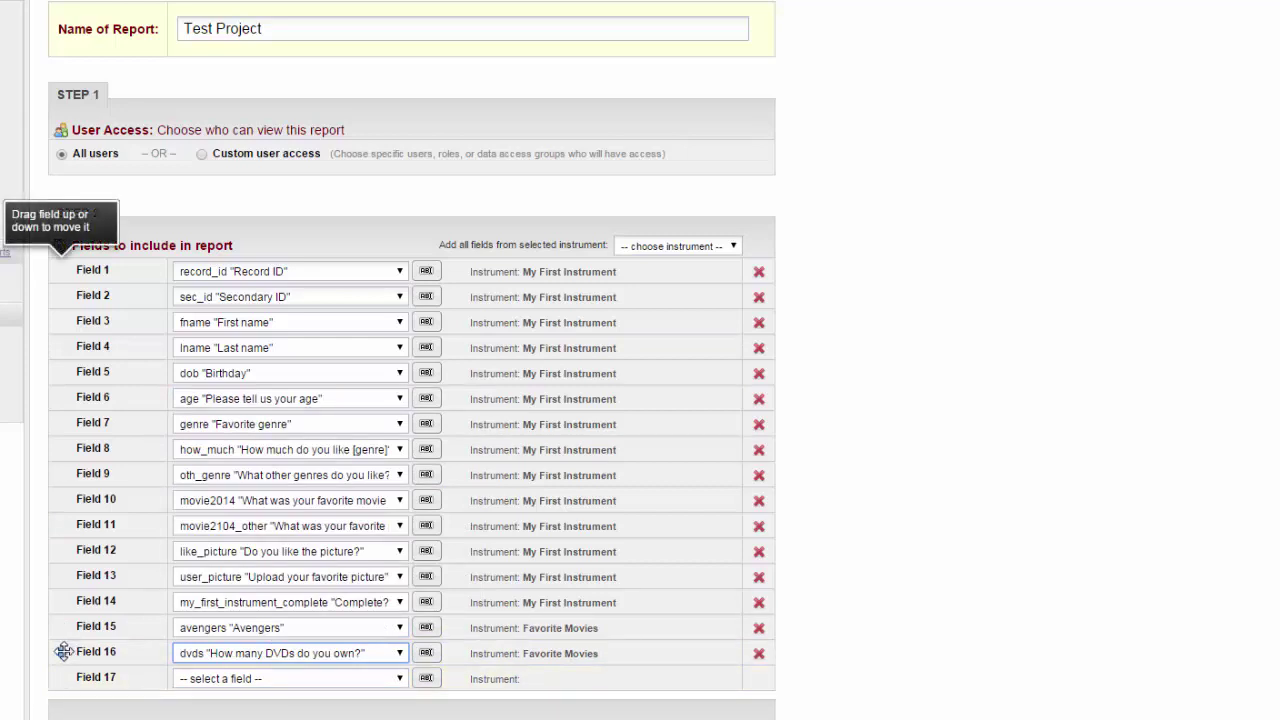
left_click_drag(63, 651, 64, 616)
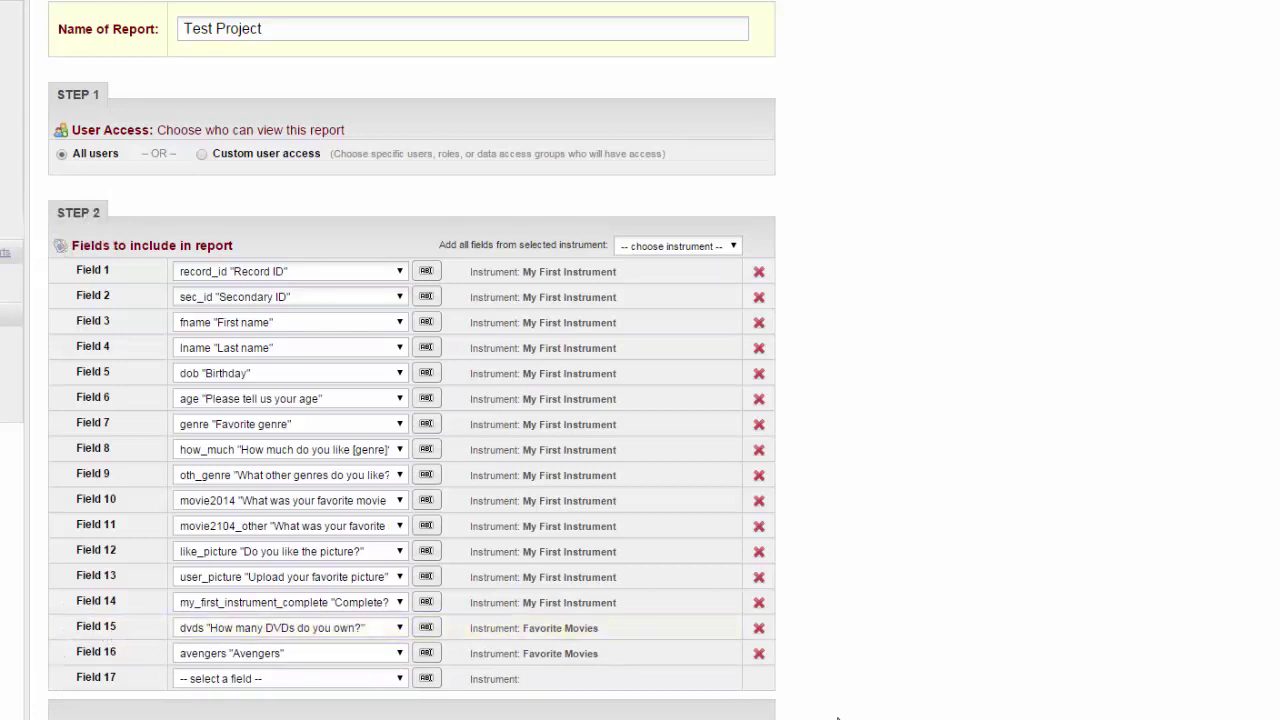
scroll(837, 717, "down", 1)
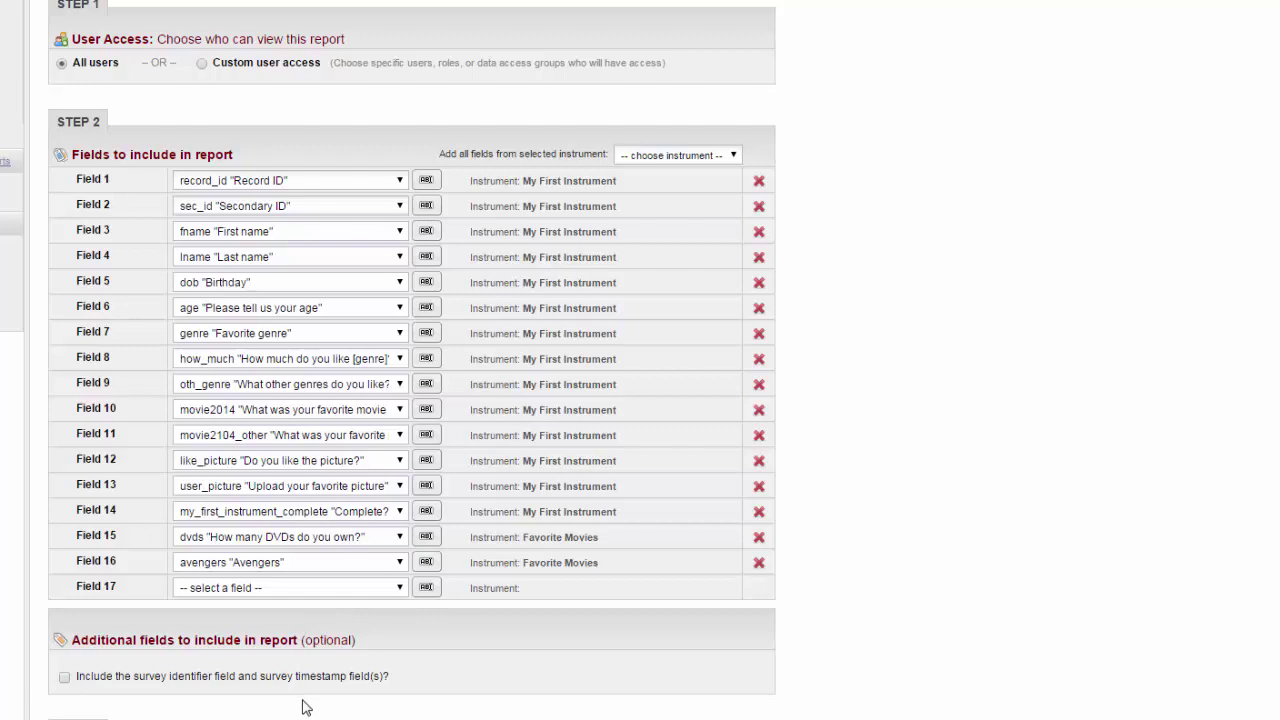
- Set the first report filter to age < 50
scroll(305, 707, "down", 3)
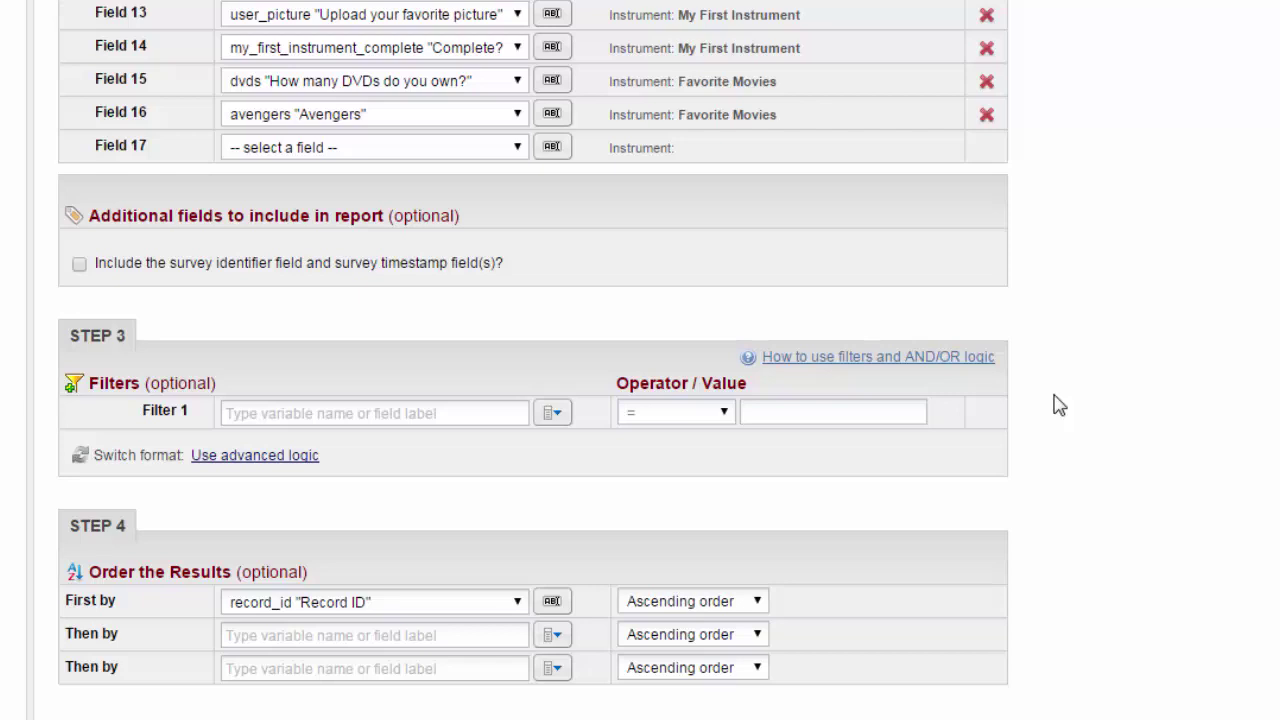
left_click(560, 421)
left_click(518, 414)
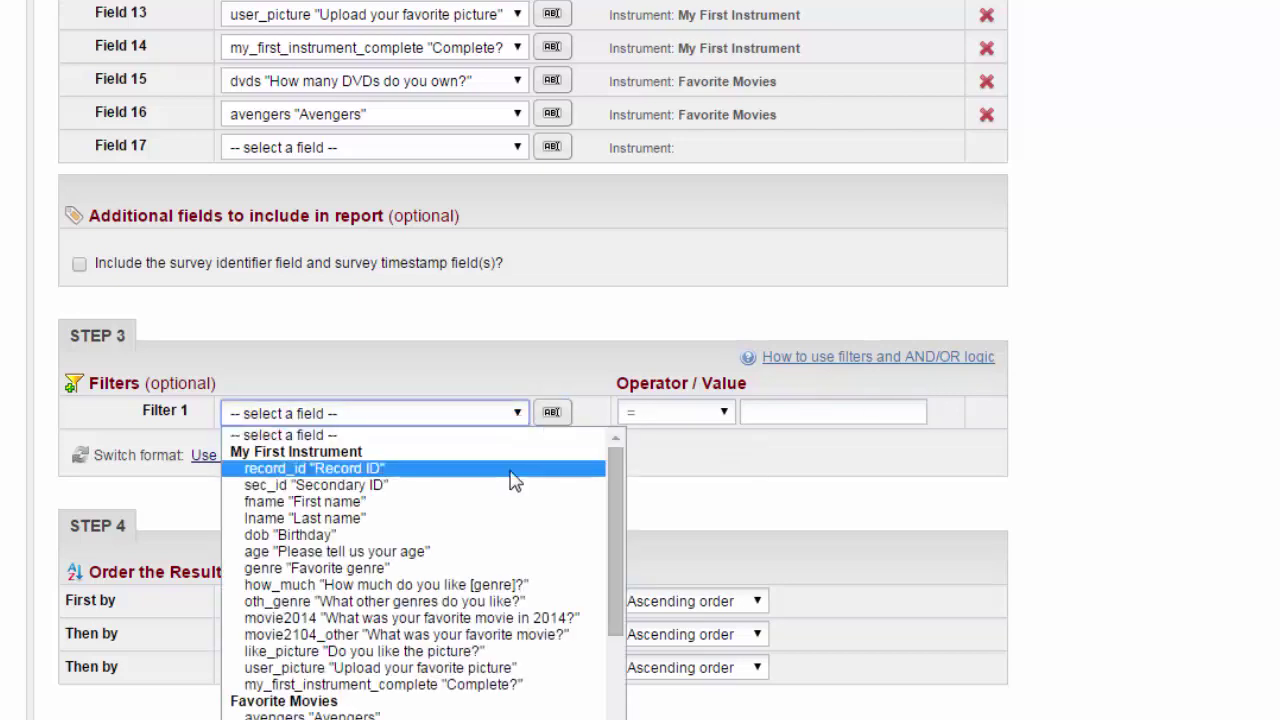
scroll(514, 480, "down", 2)
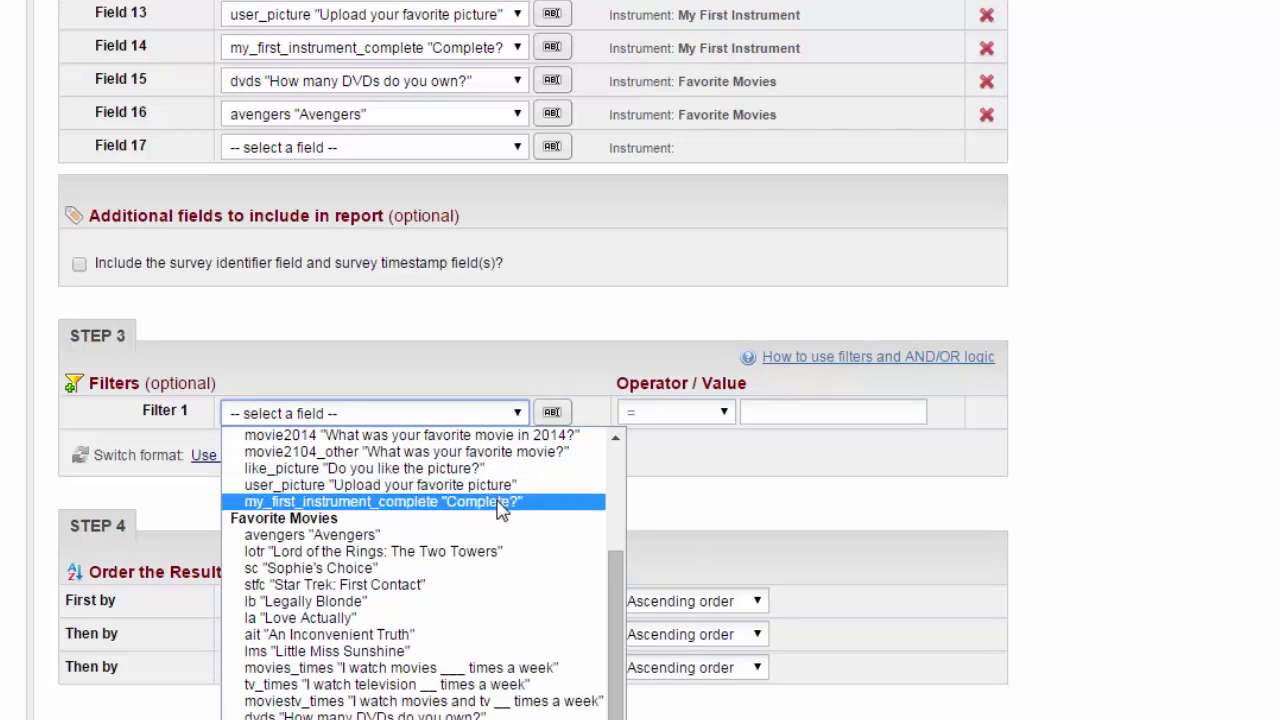
scroll(497, 512, "up", 4)
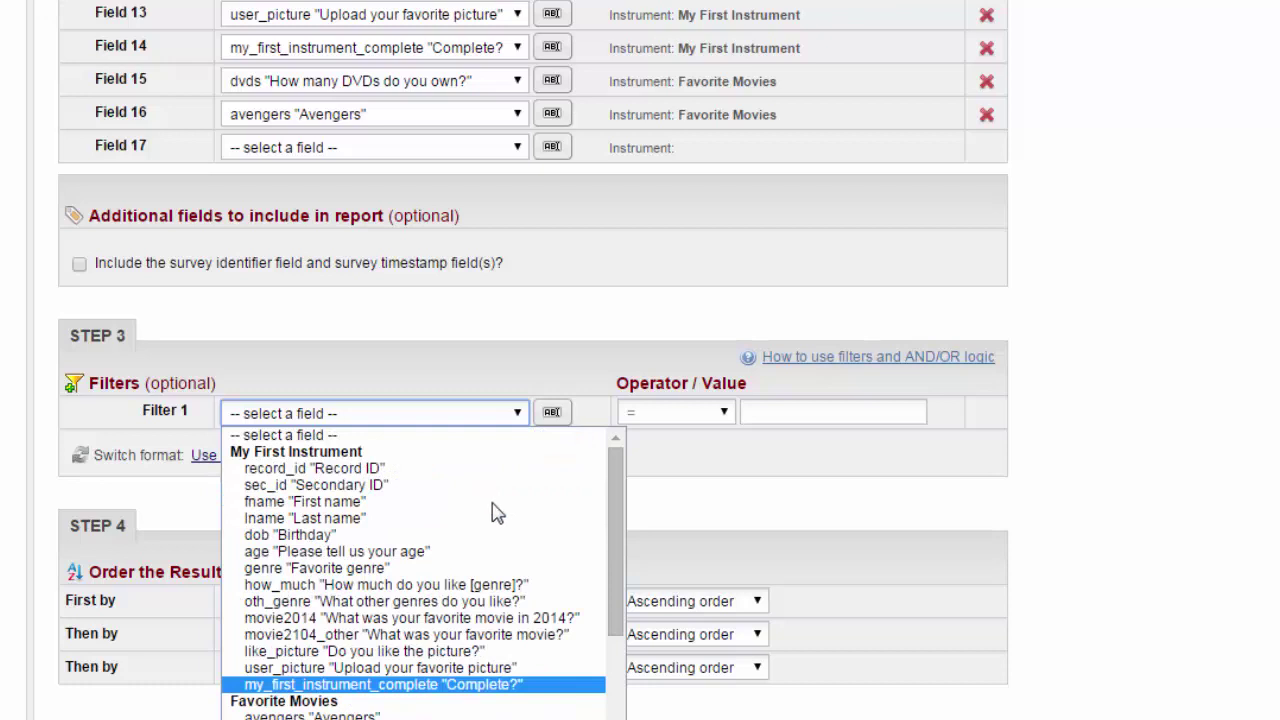
left_click(455, 552)
left_click(720, 412)
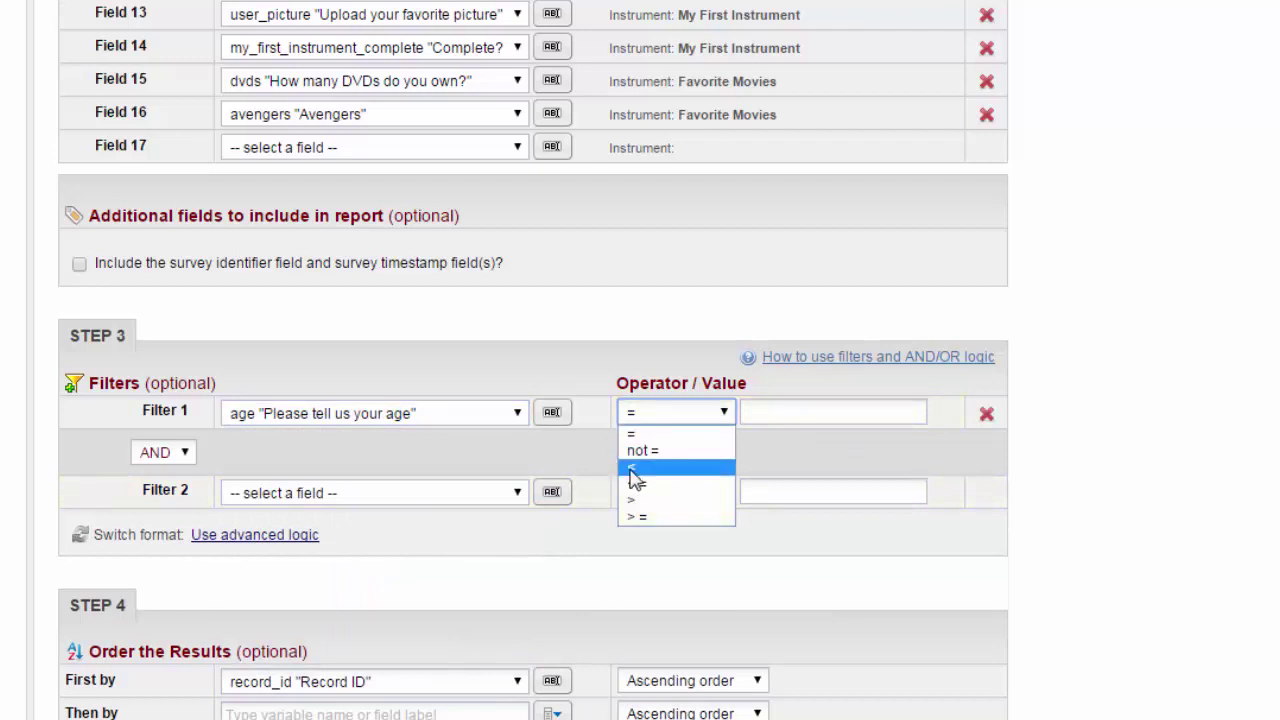
left_click(631, 468)
left_click(788, 416)
type("50")
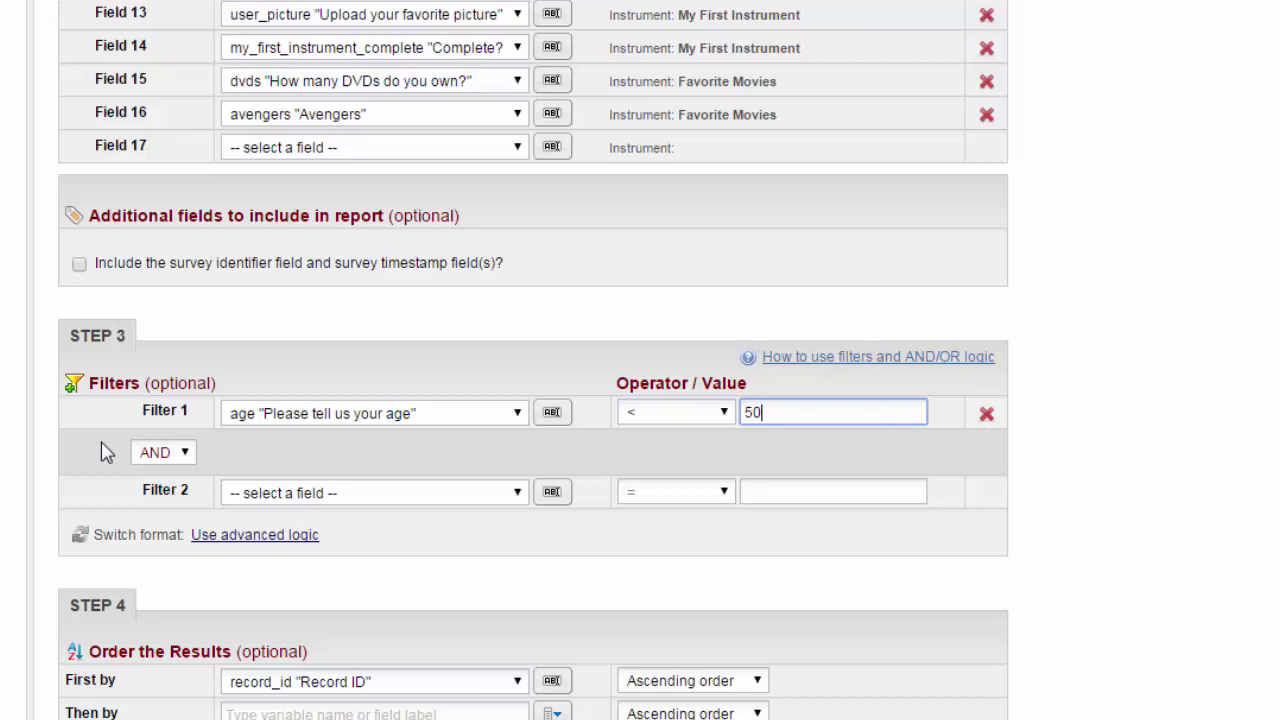
- Join with OR a second filter of dvds not = 0-10
left_click(189, 454)
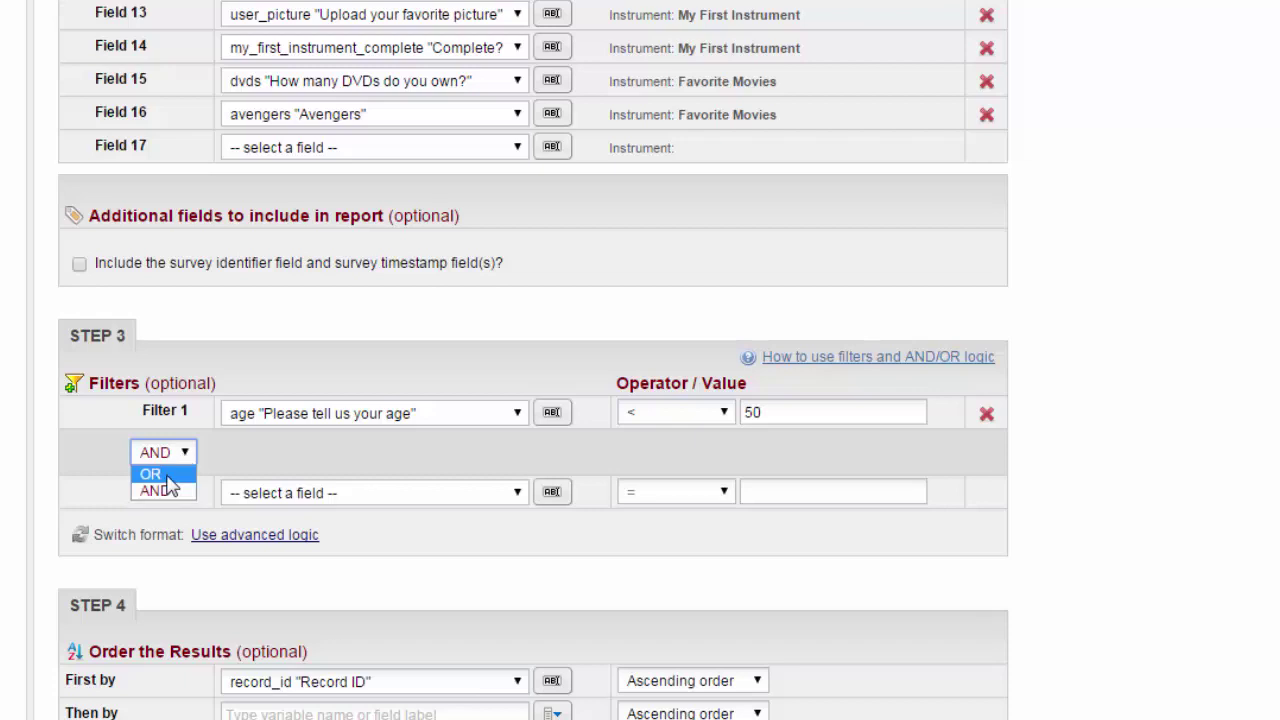
left_click(150, 474)
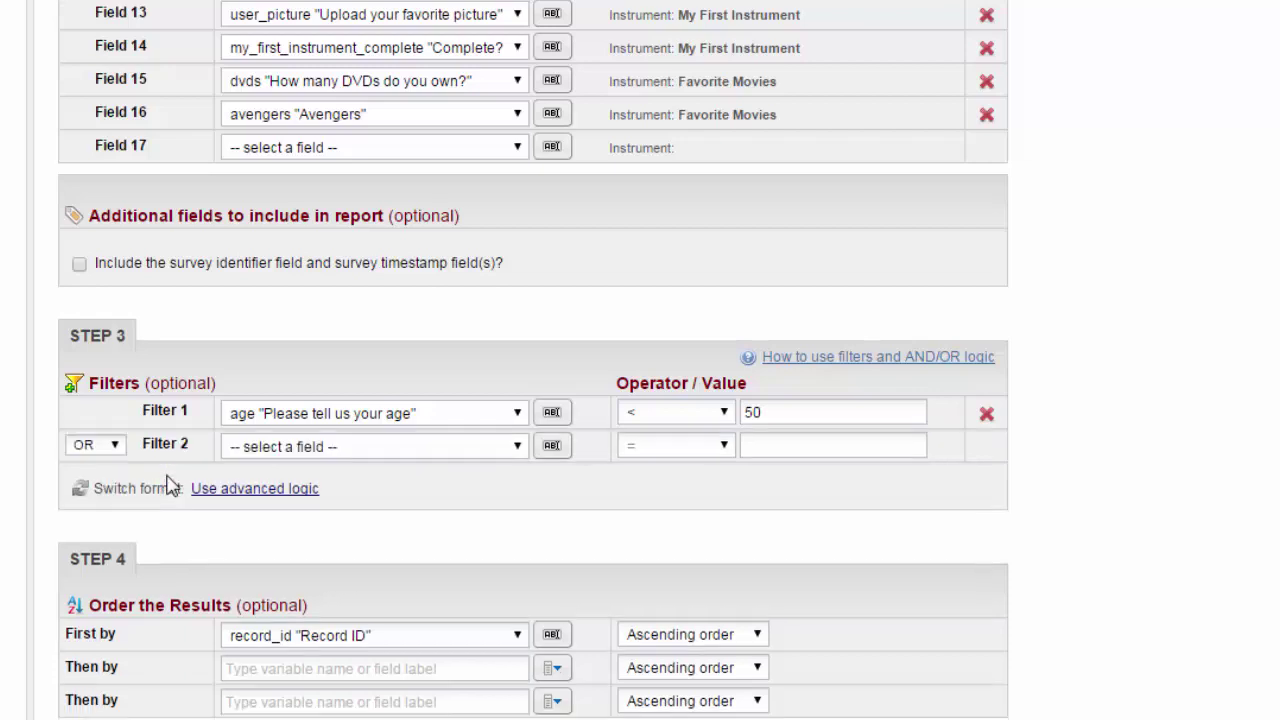
left_click(514, 446)
scroll(518, 560, "down", 4)
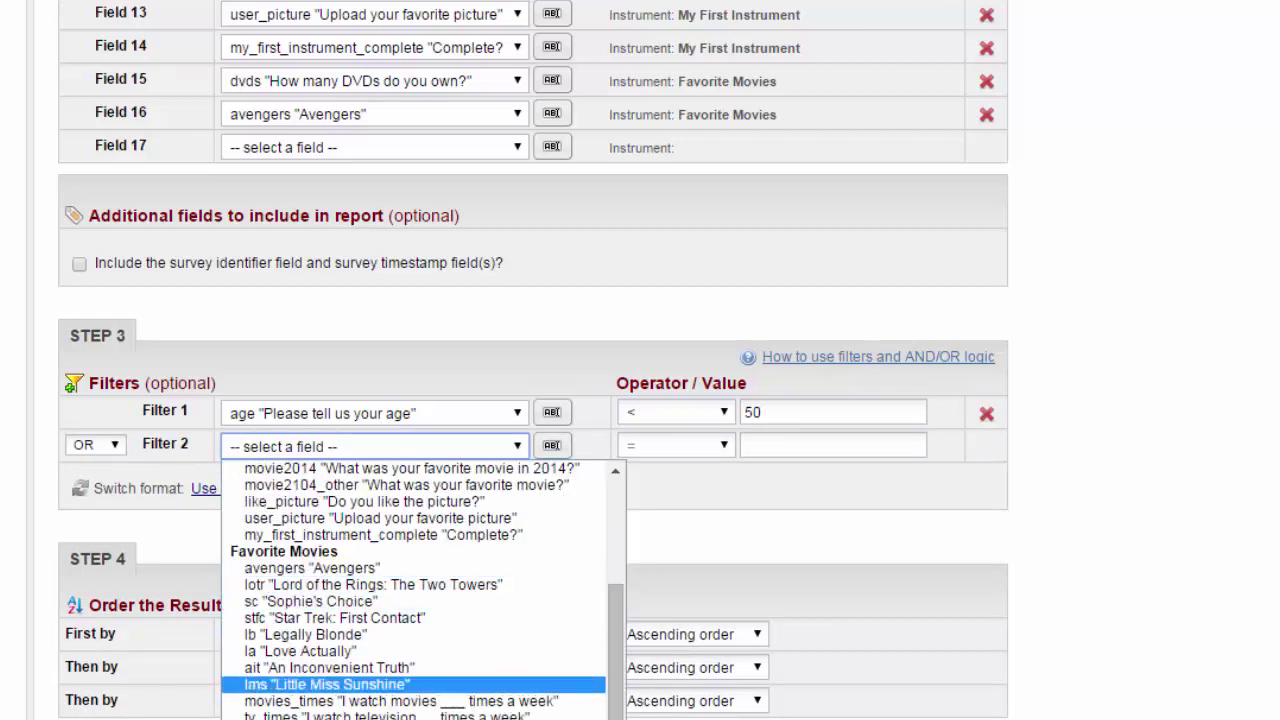
left_click(491, 705)
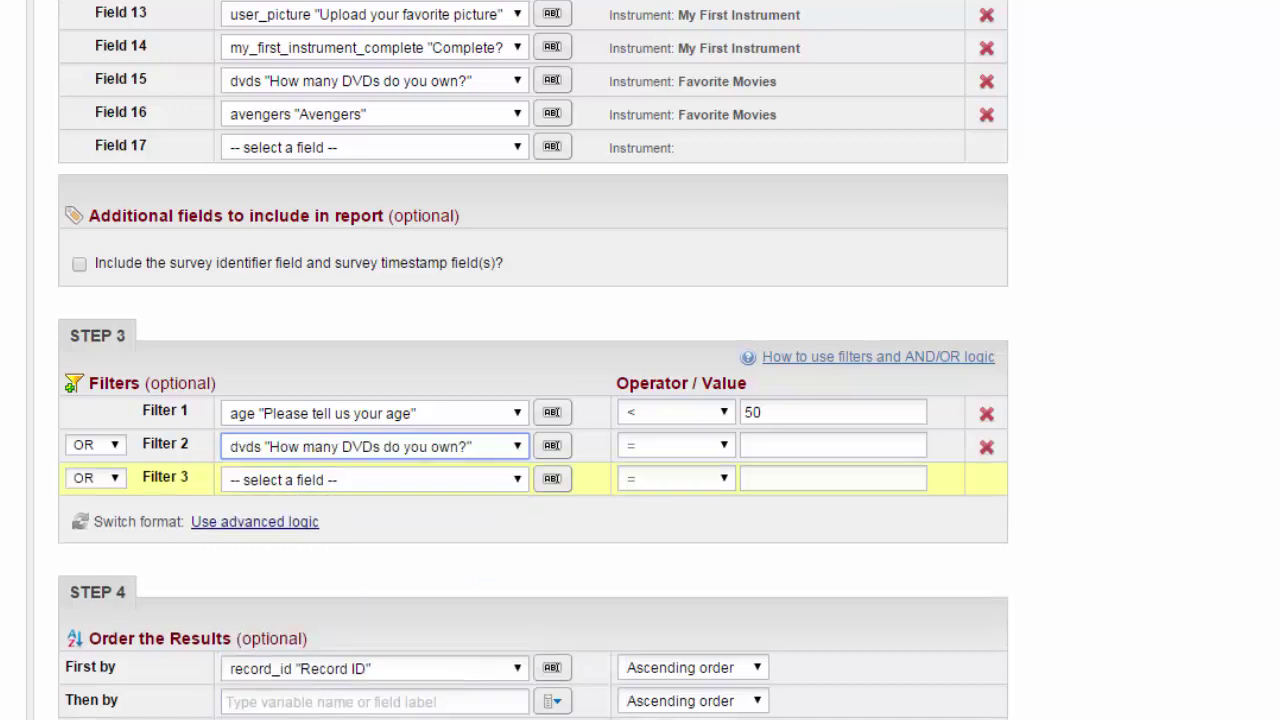
left_click(698, 452)
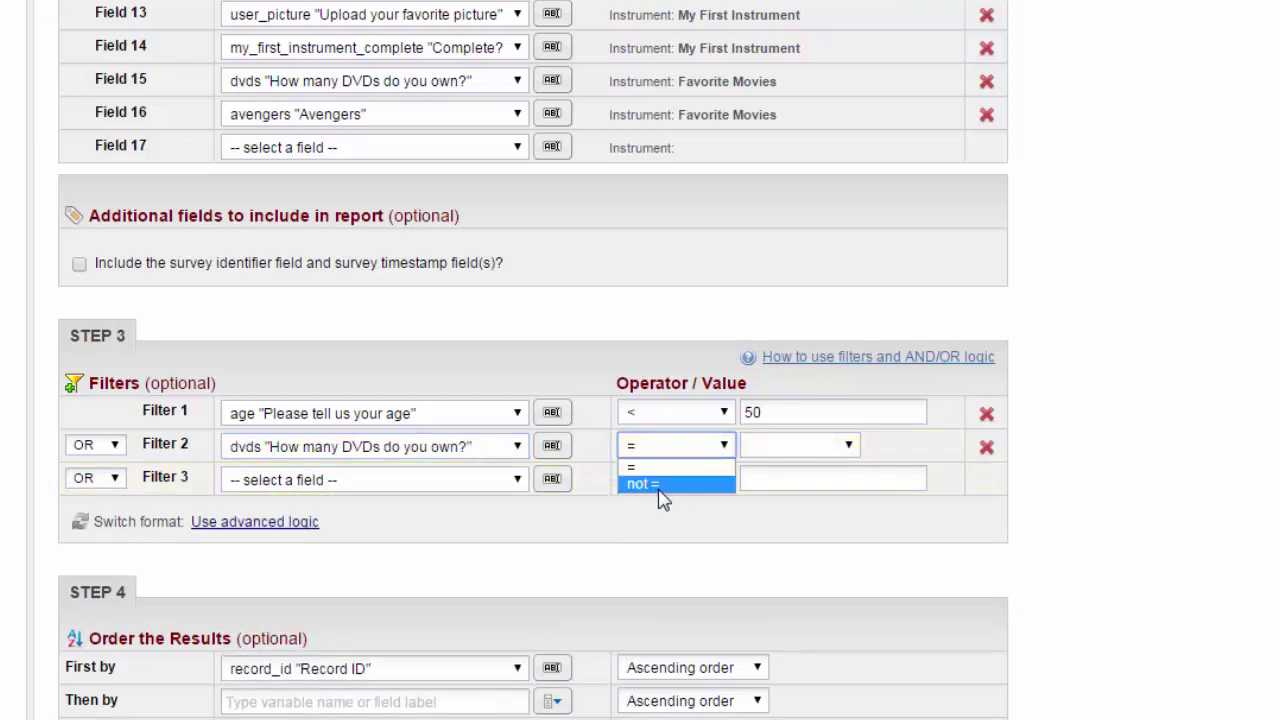
left_click(660, 484)
left_click(790, 446)
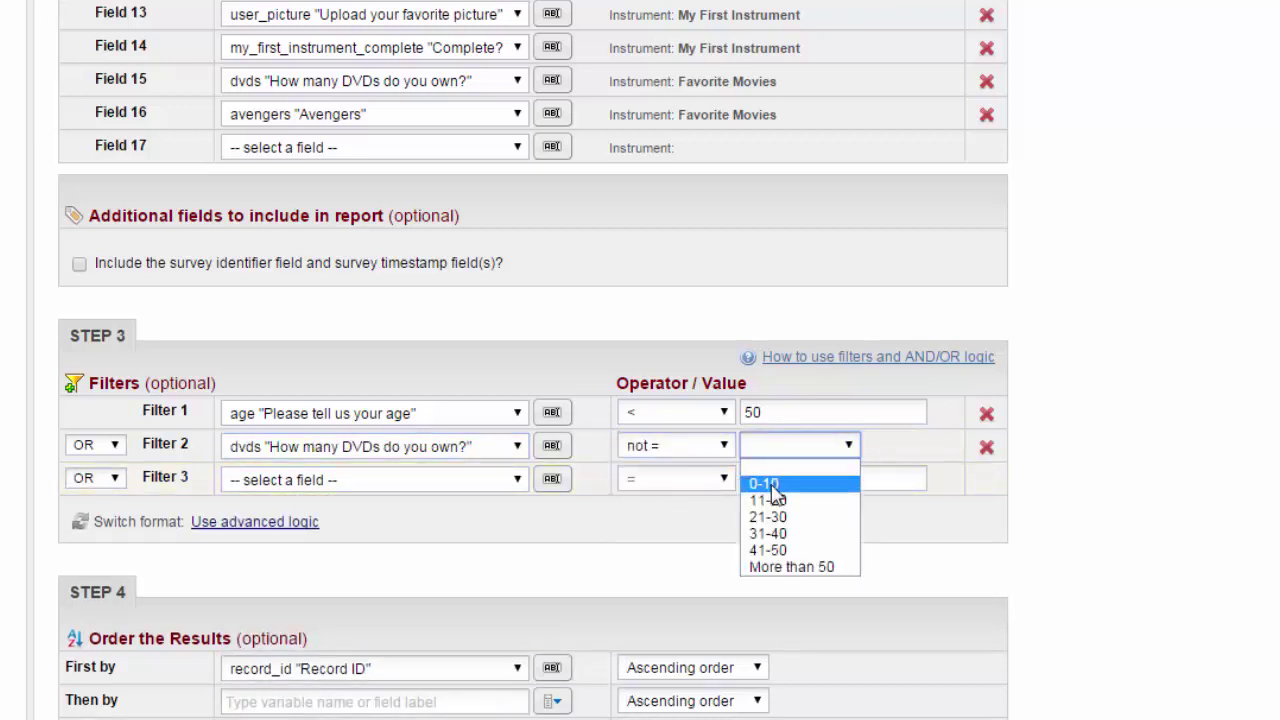
left_click(771, 484)
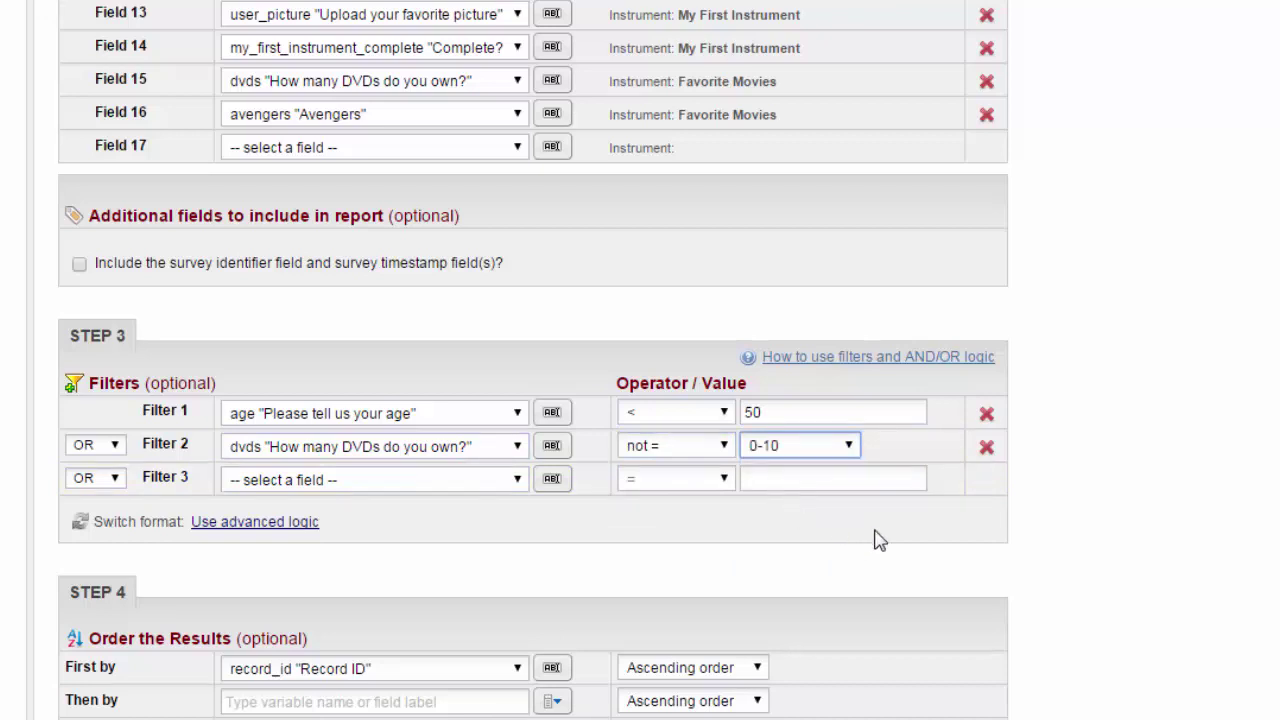
scroll(879, 540, "down", 1)
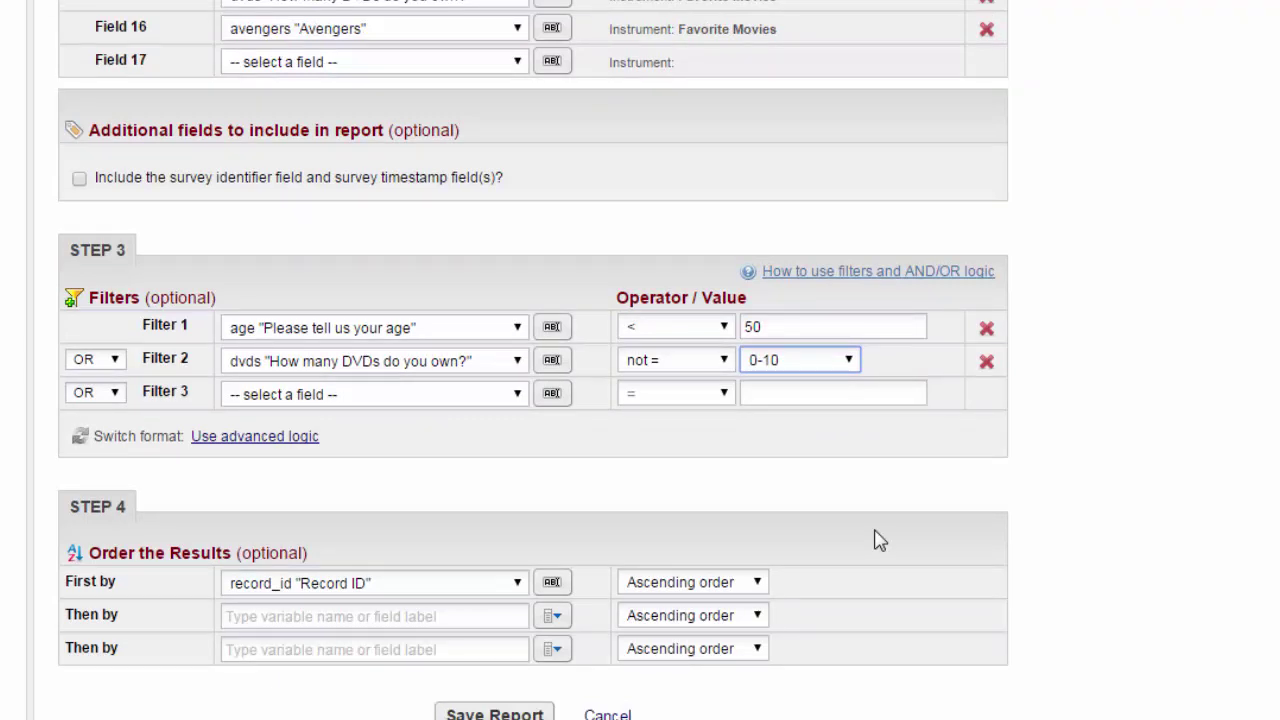
- Sort by lname ascending, then fname descending, and save the Test Project report
left_click(518, 591)
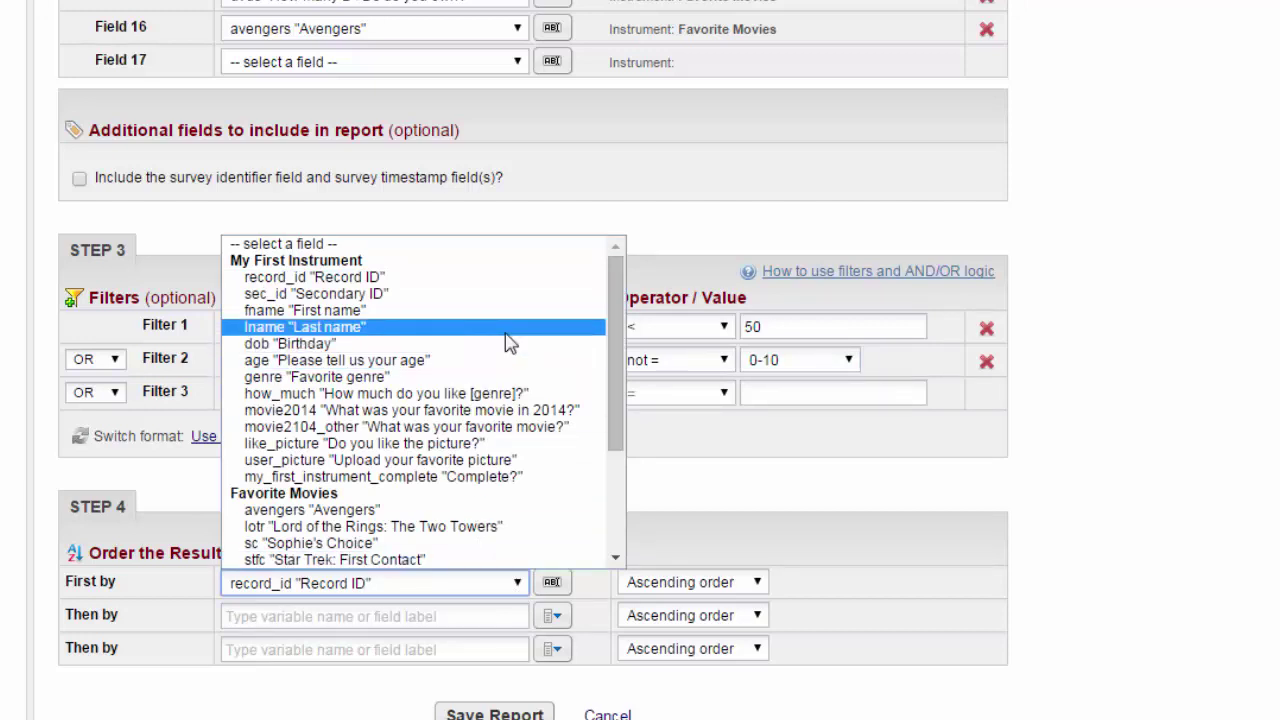
left_click(305, 327)
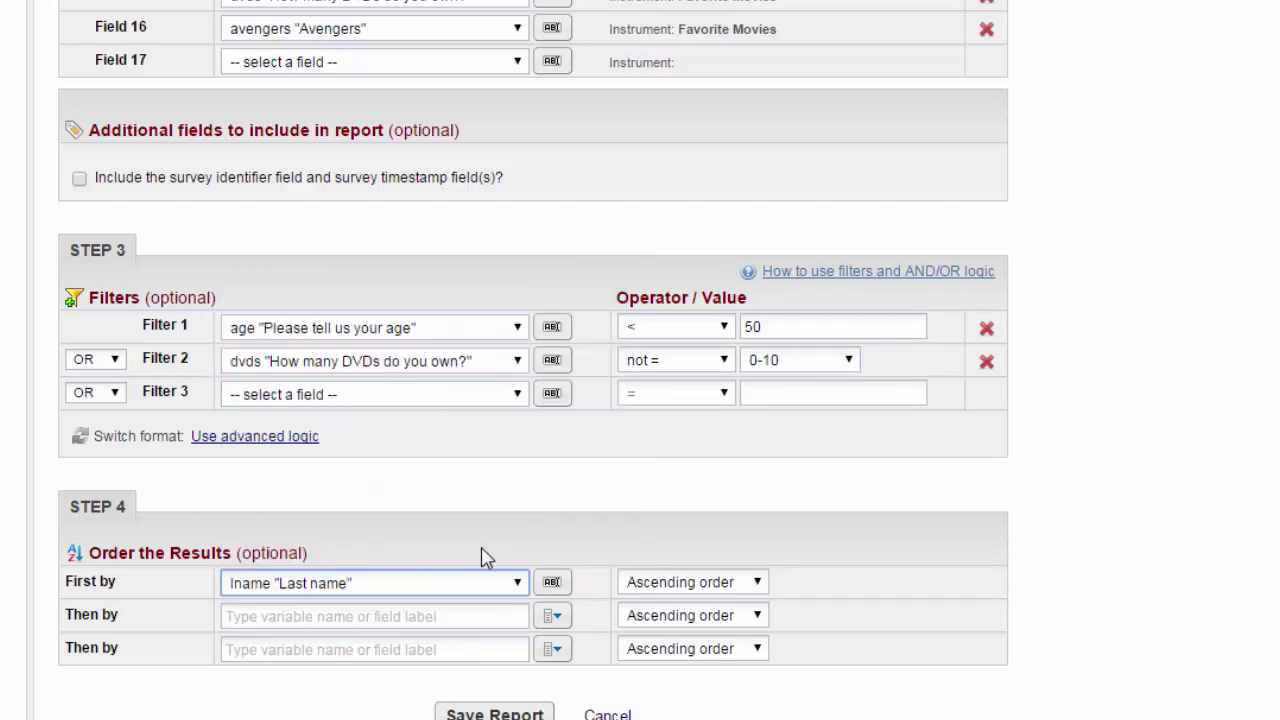
left_click(524, 617)
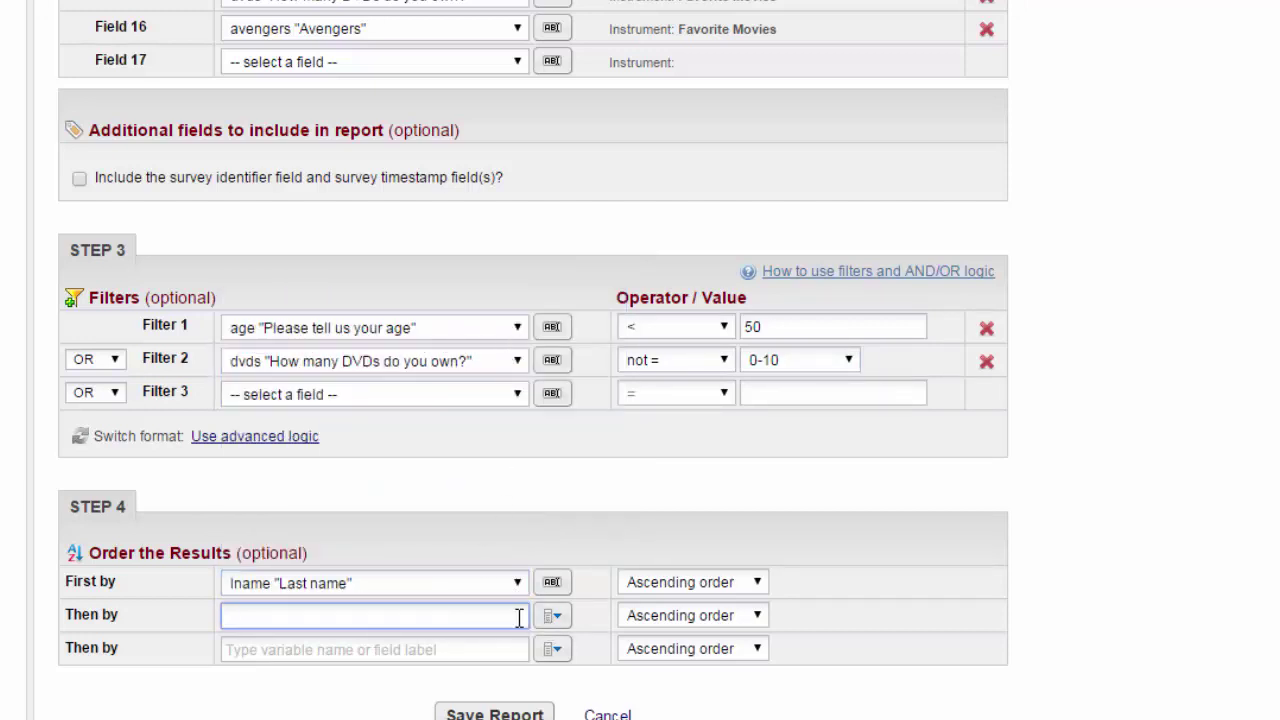
left_click(548, 624)
left_click(518, 618)
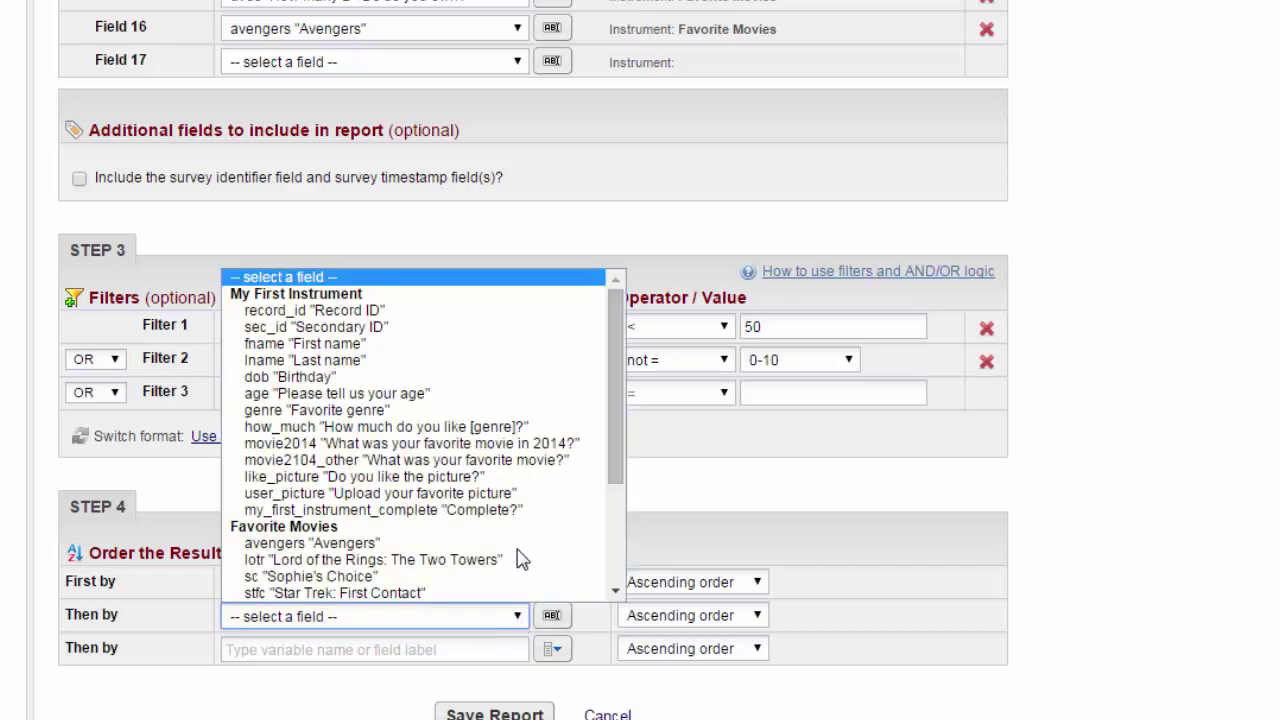
left_click(522, 344)
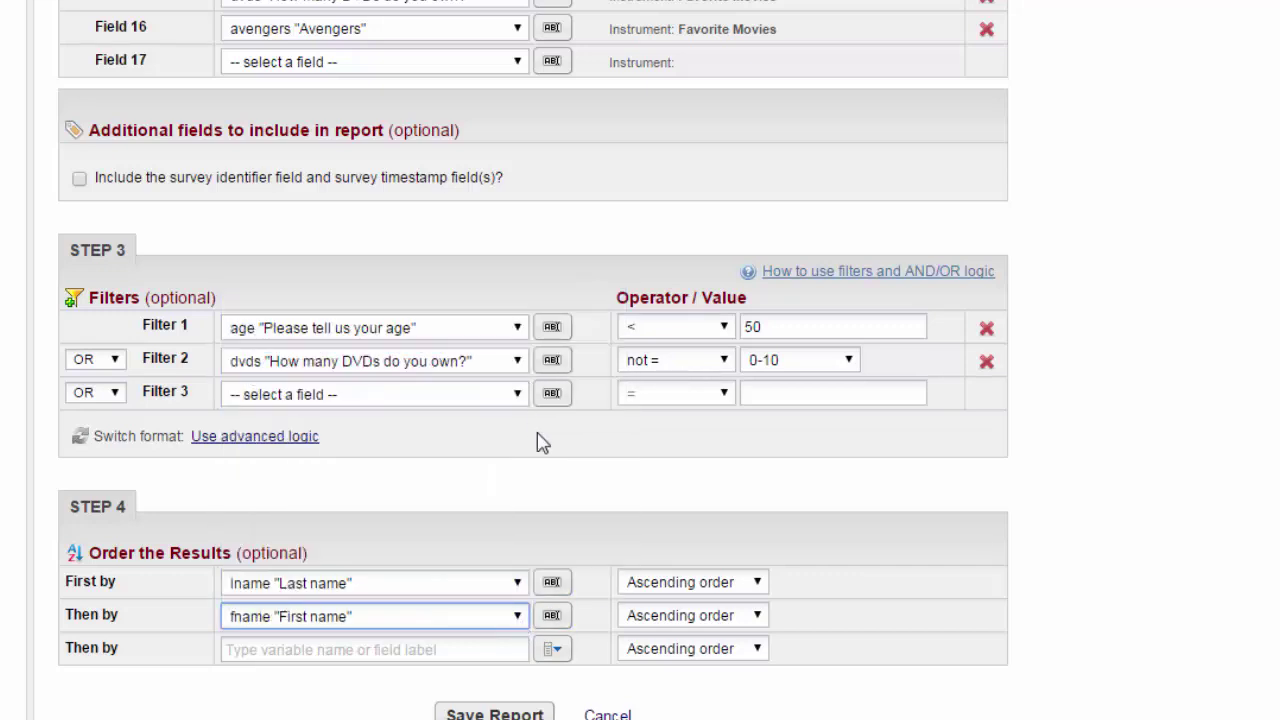
left_click(758, 615)
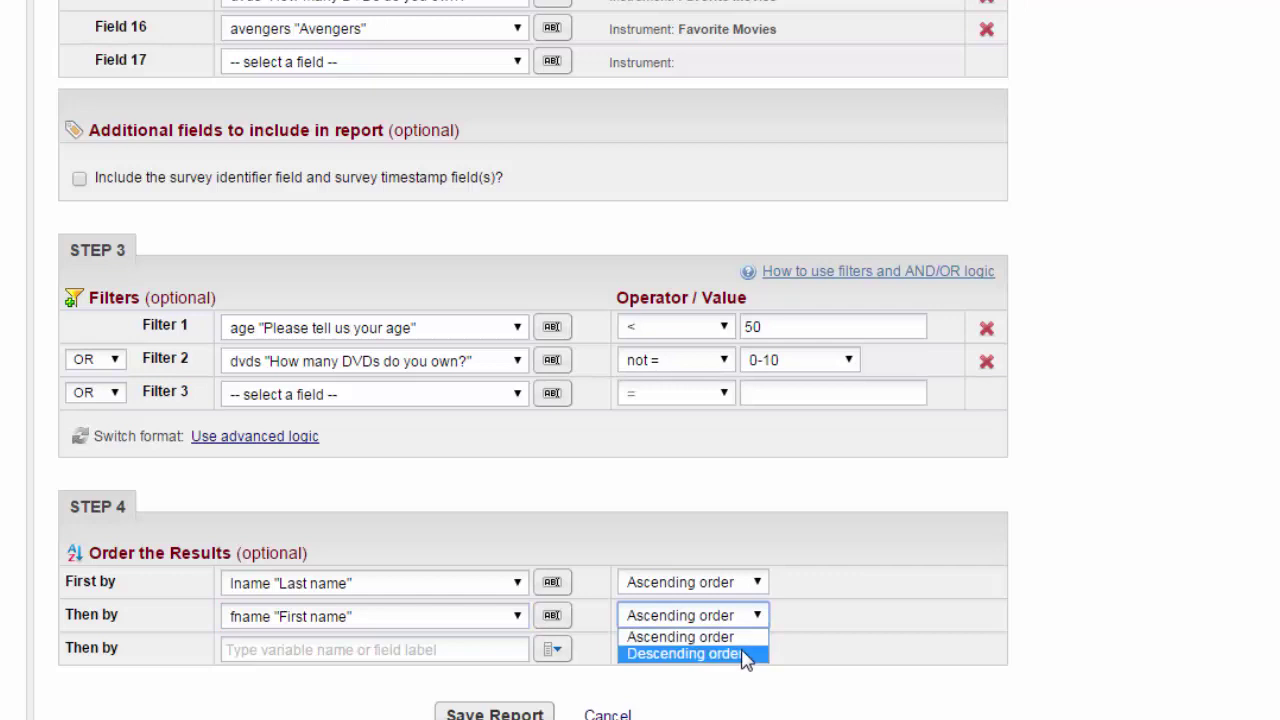
left_click(744, 655)
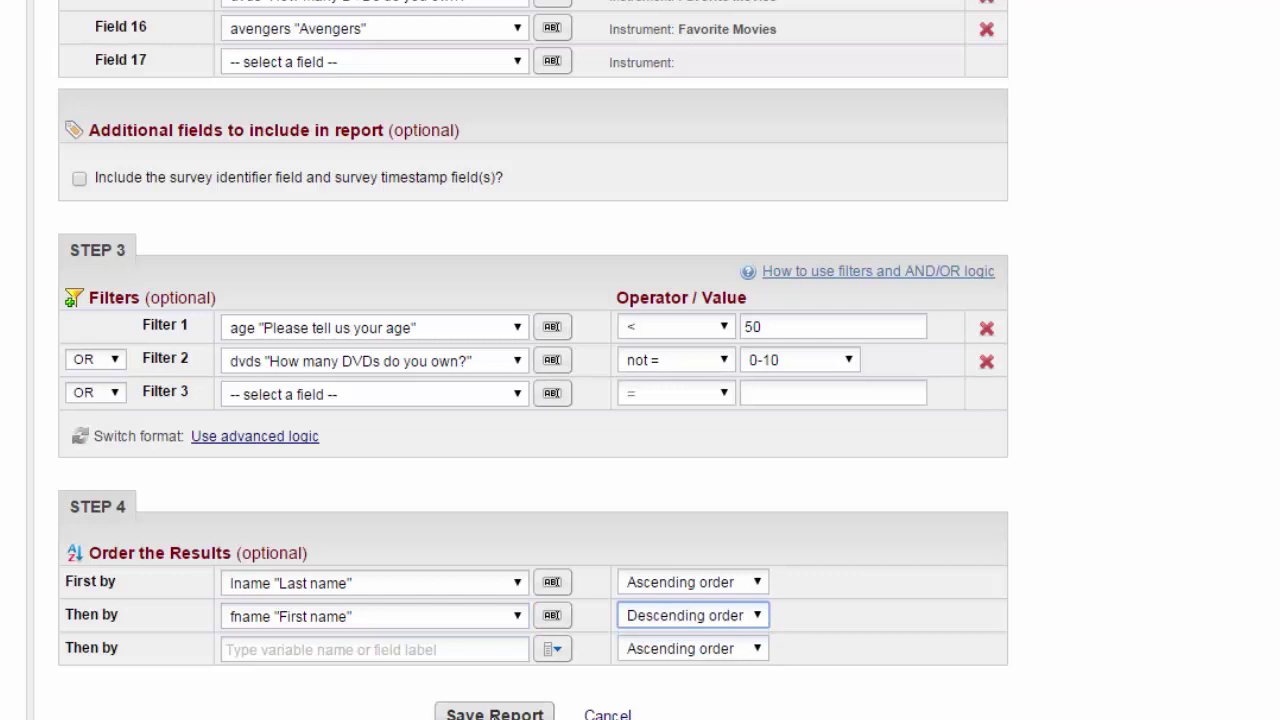
left_click(495, 714)
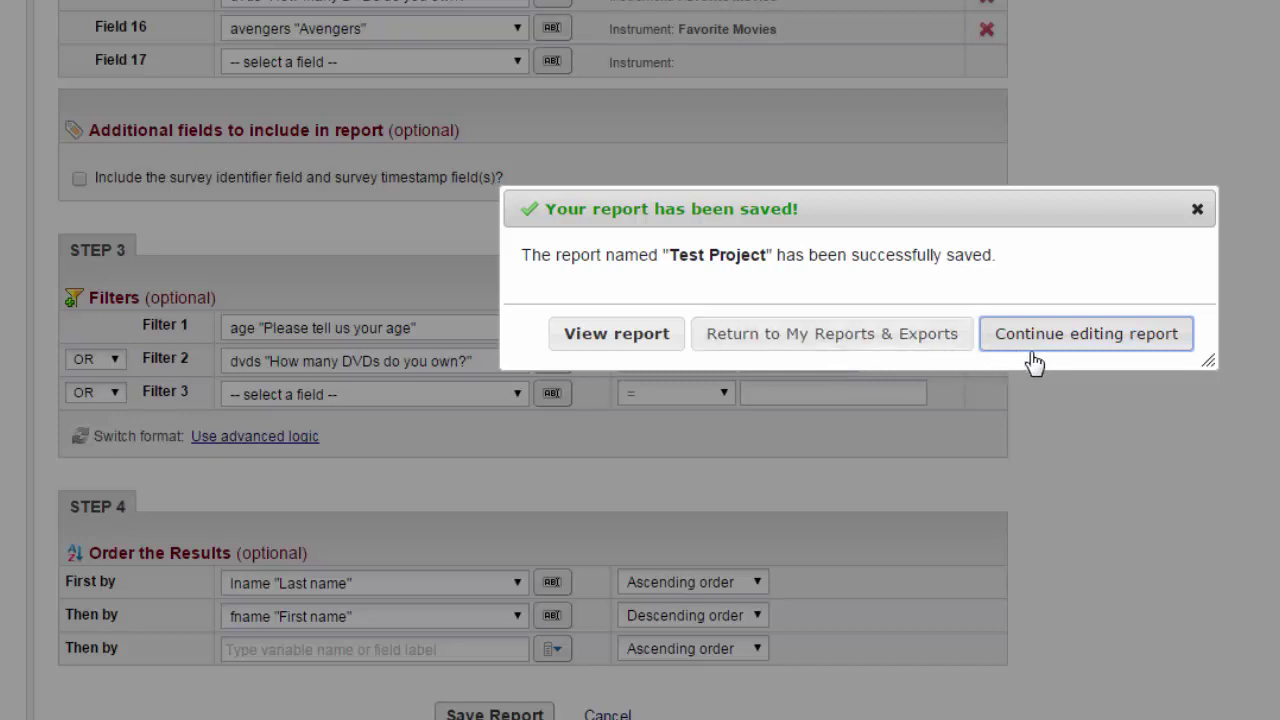
- View the Test Project report's 11 records and scroll through the results table
left_click(620, 340)
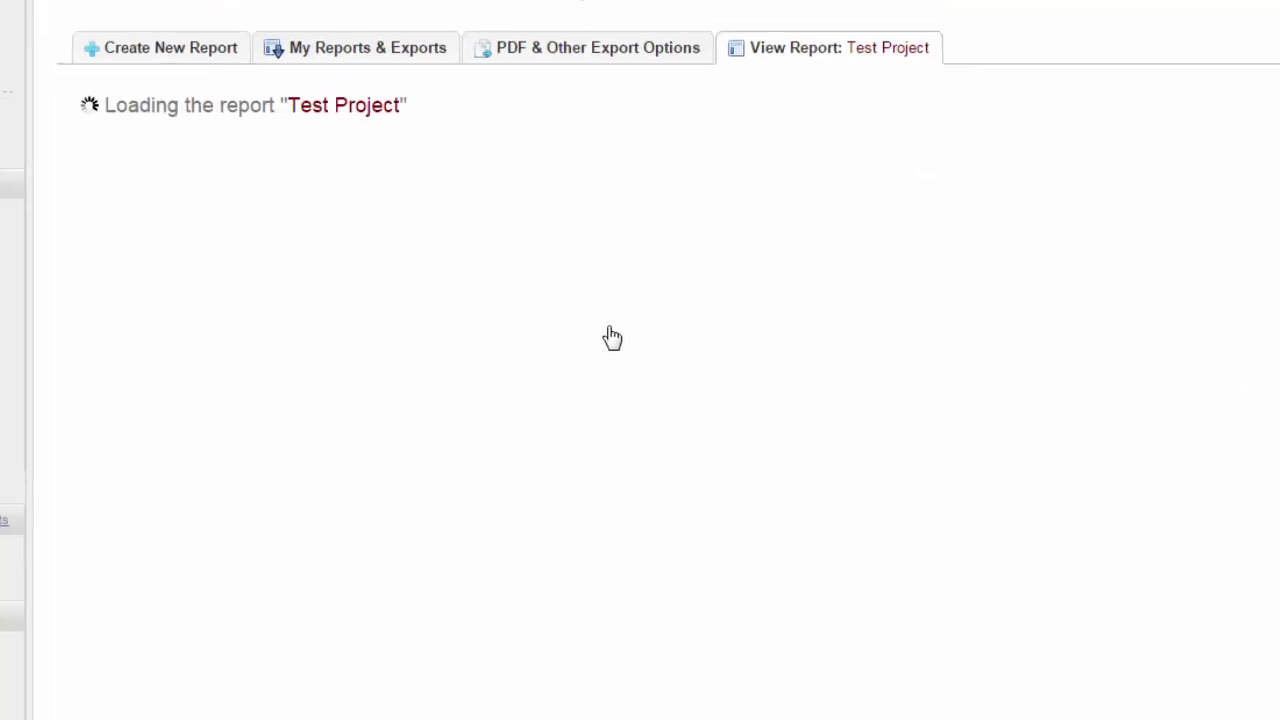
scroll(527, 228, "down", 3)
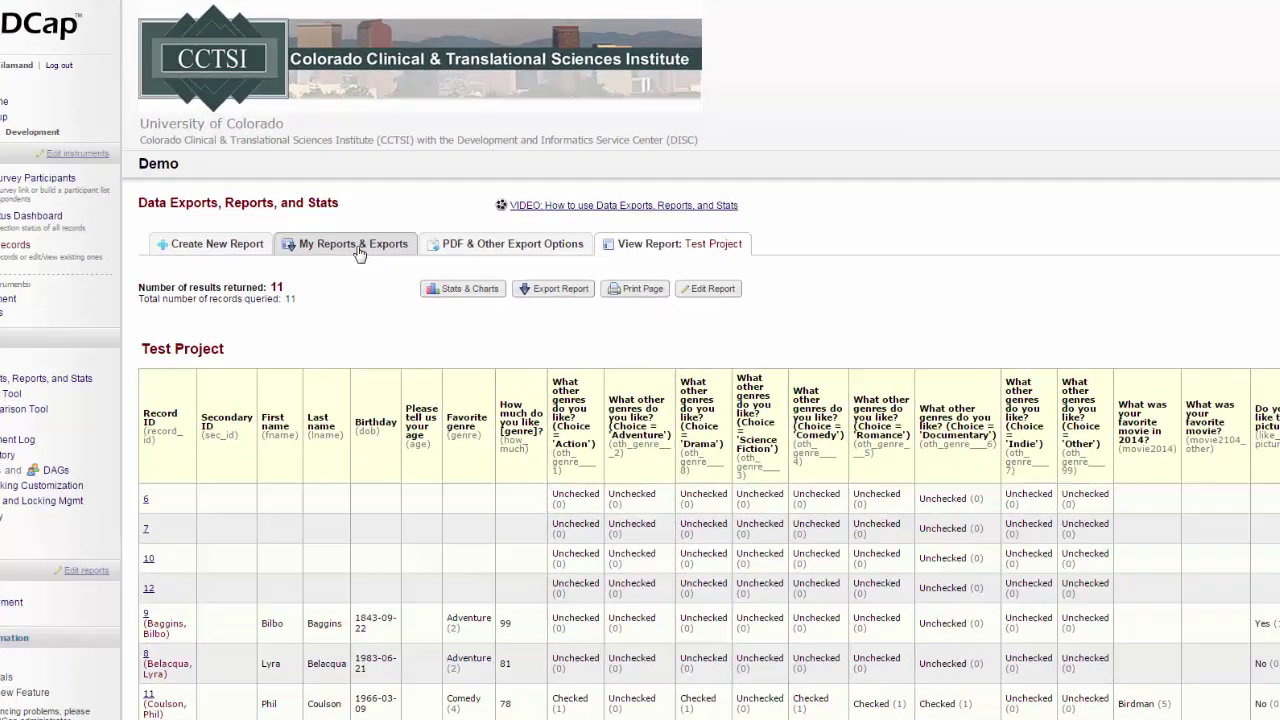
- Return to My Reports & Exports and view the All data report
left_click(375, 278)
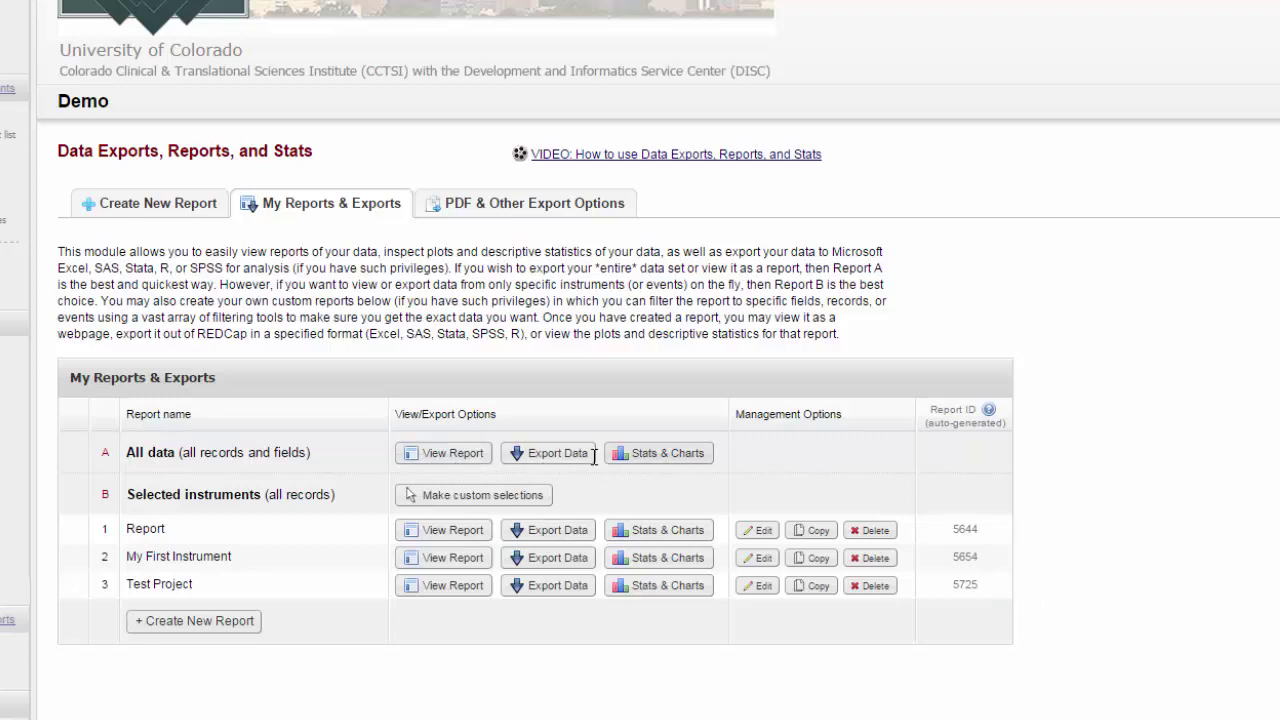
left_click(452, 458)
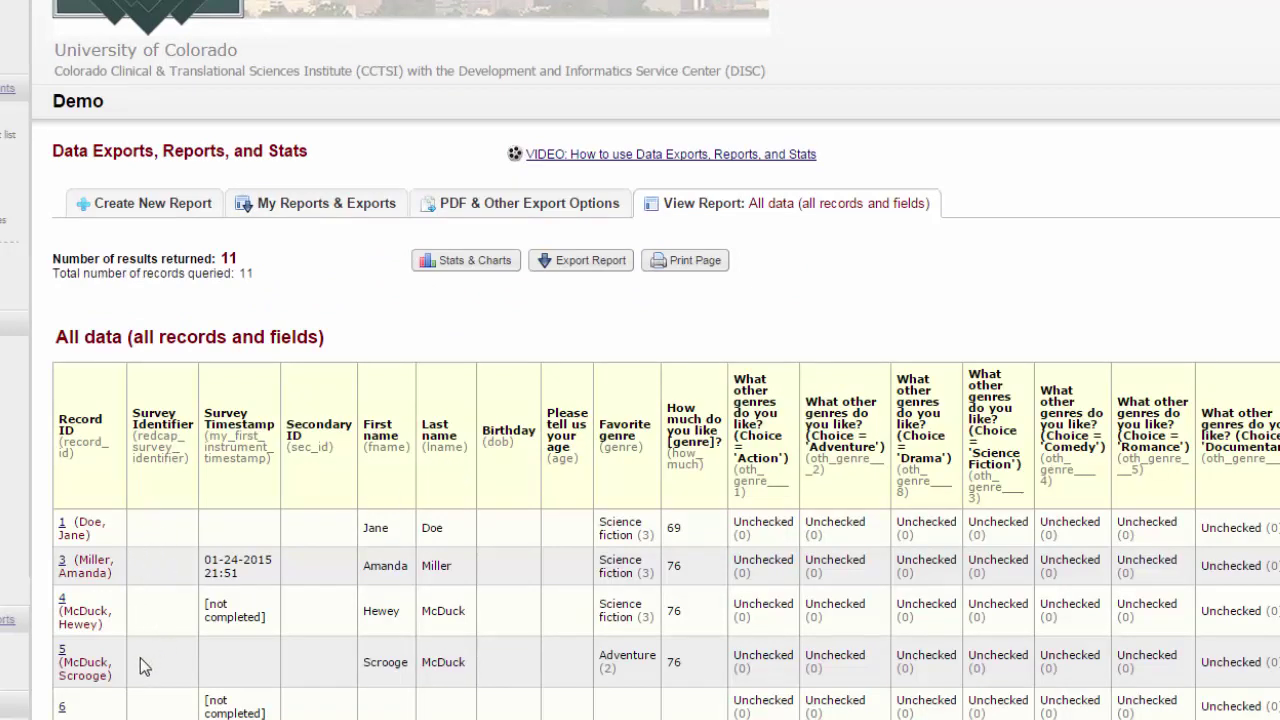
- Show the All data report's Stats & Charts for My First Instrument fields
left_click(477, 262)
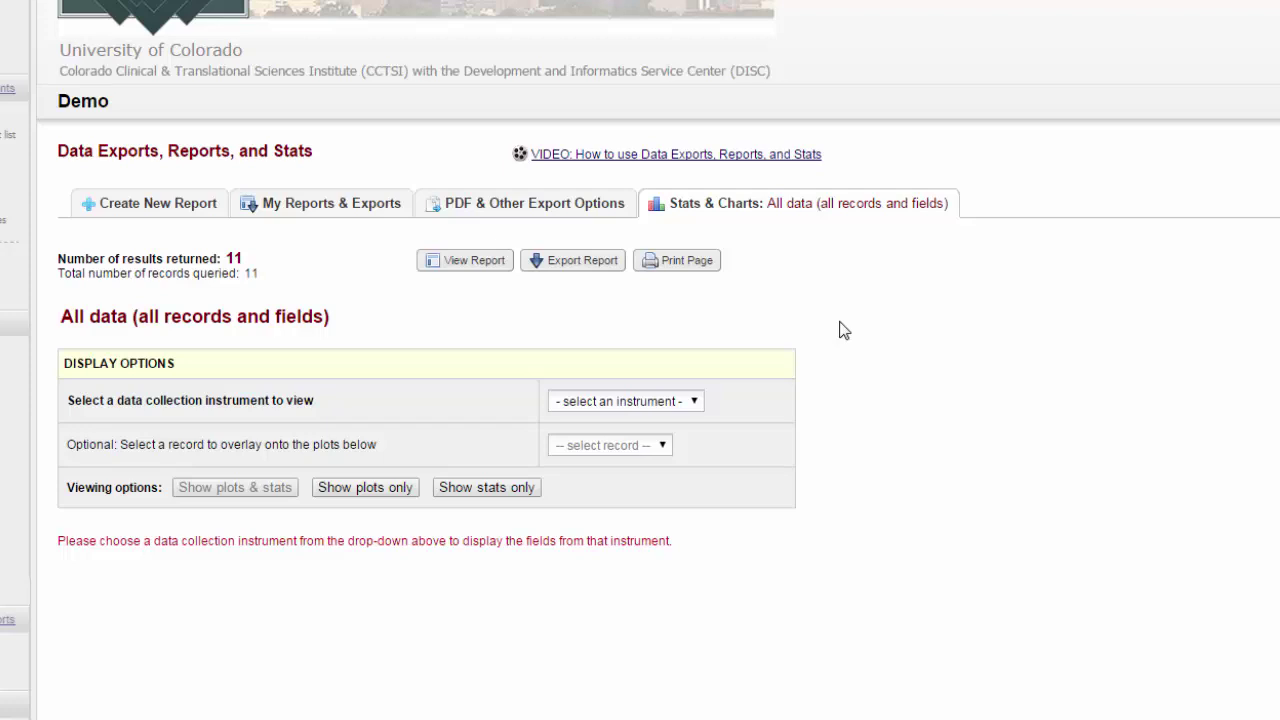
left_click(696, 406)
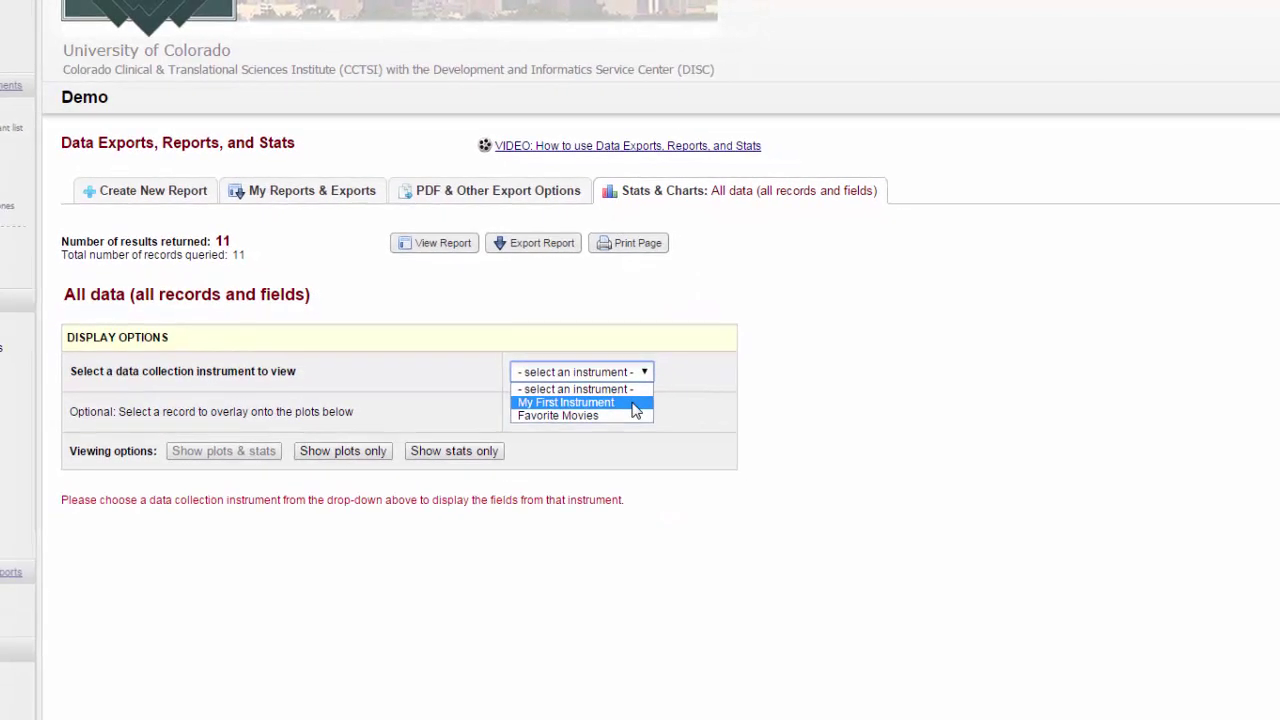
left_click(566, 402)
scroll(900, 472, "down", 2)
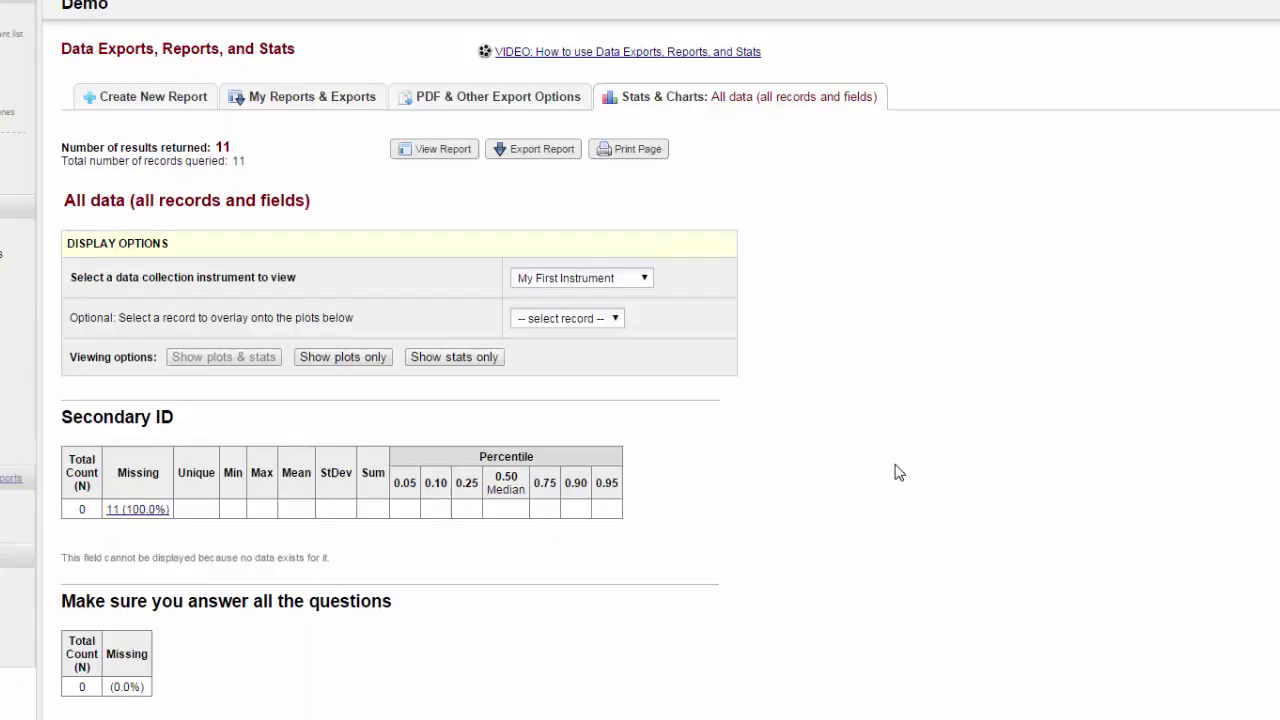
scroll(896, 472, "down", 4)
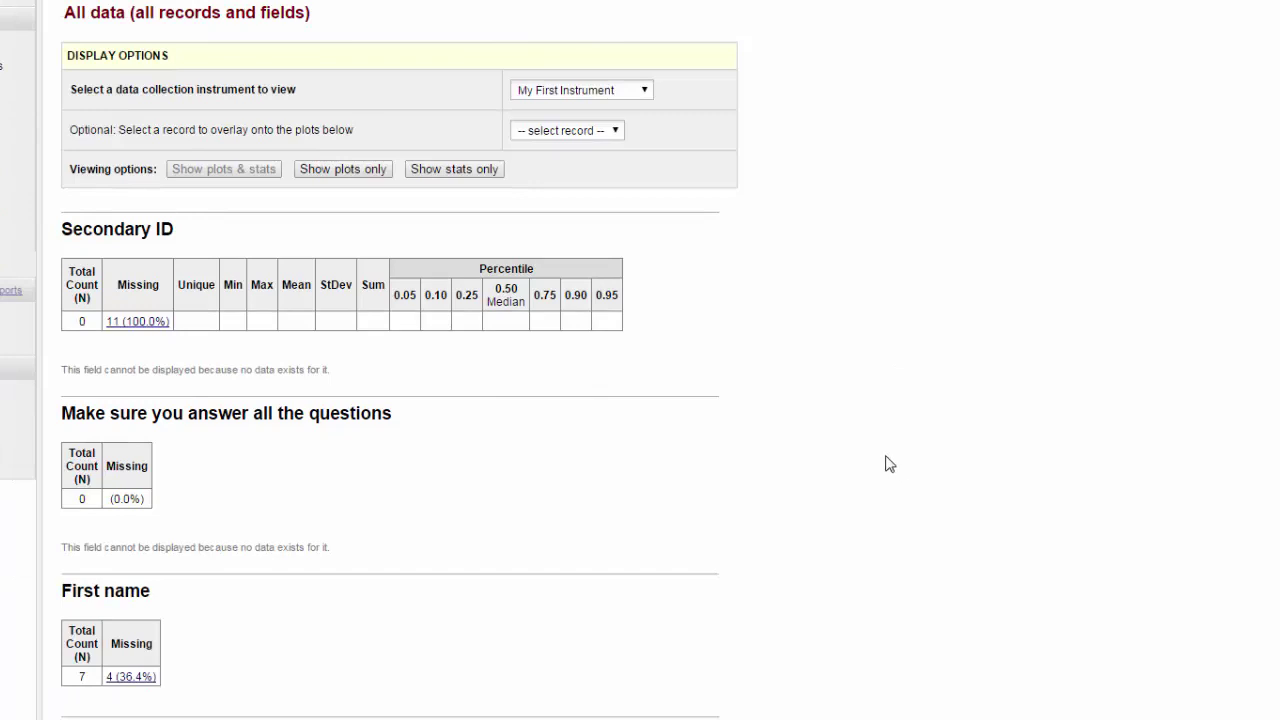
scroll(837, 491, "down", 4)
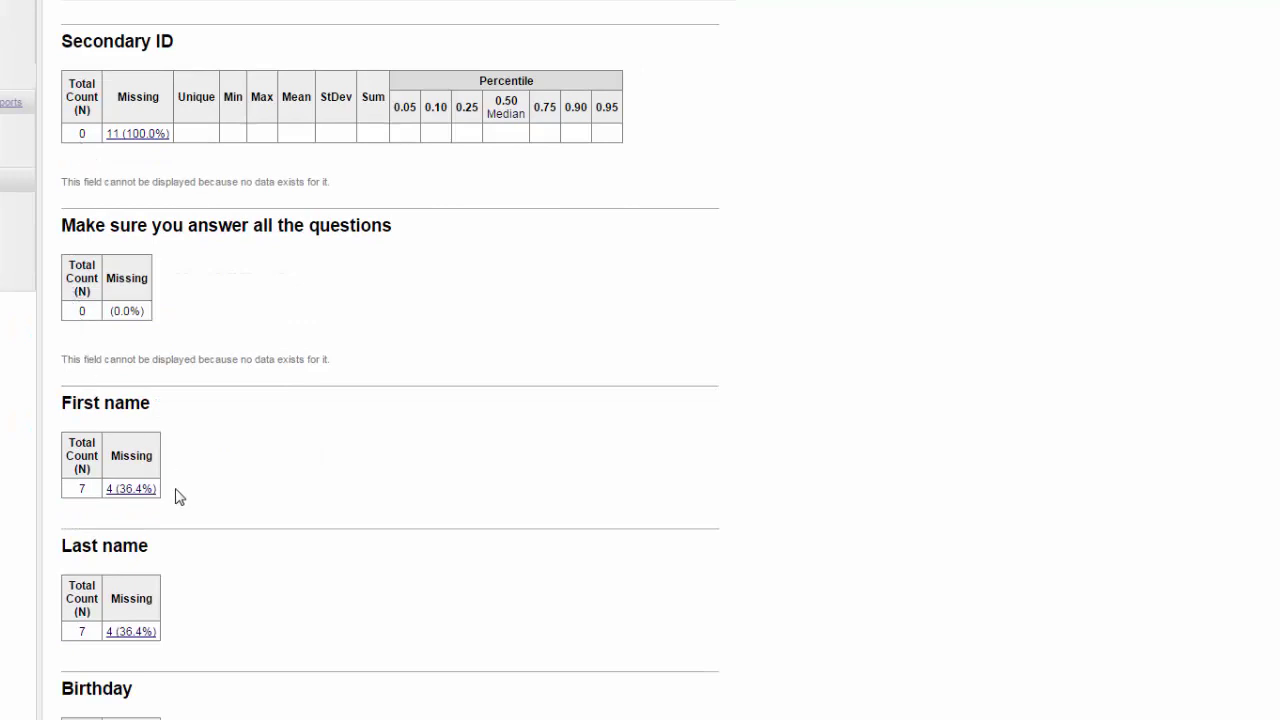
scroll(178, 497, "down", 10)
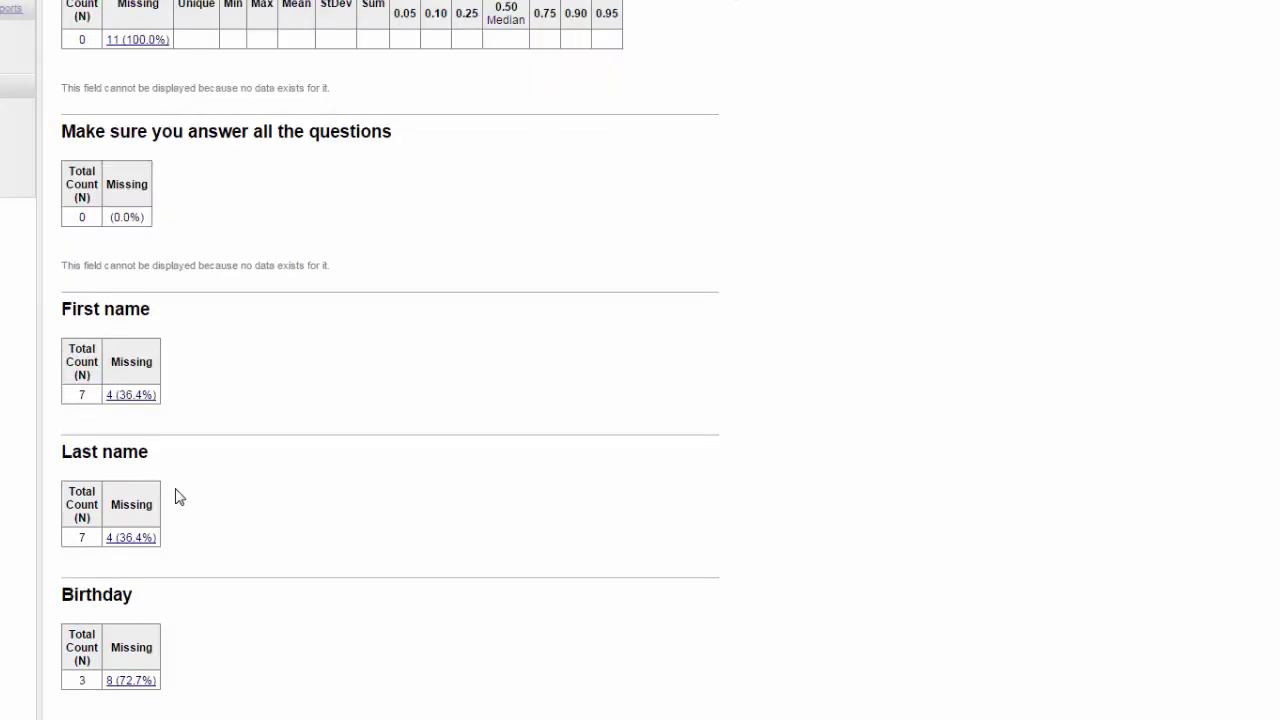
scroll(537, 500, "down", 12)
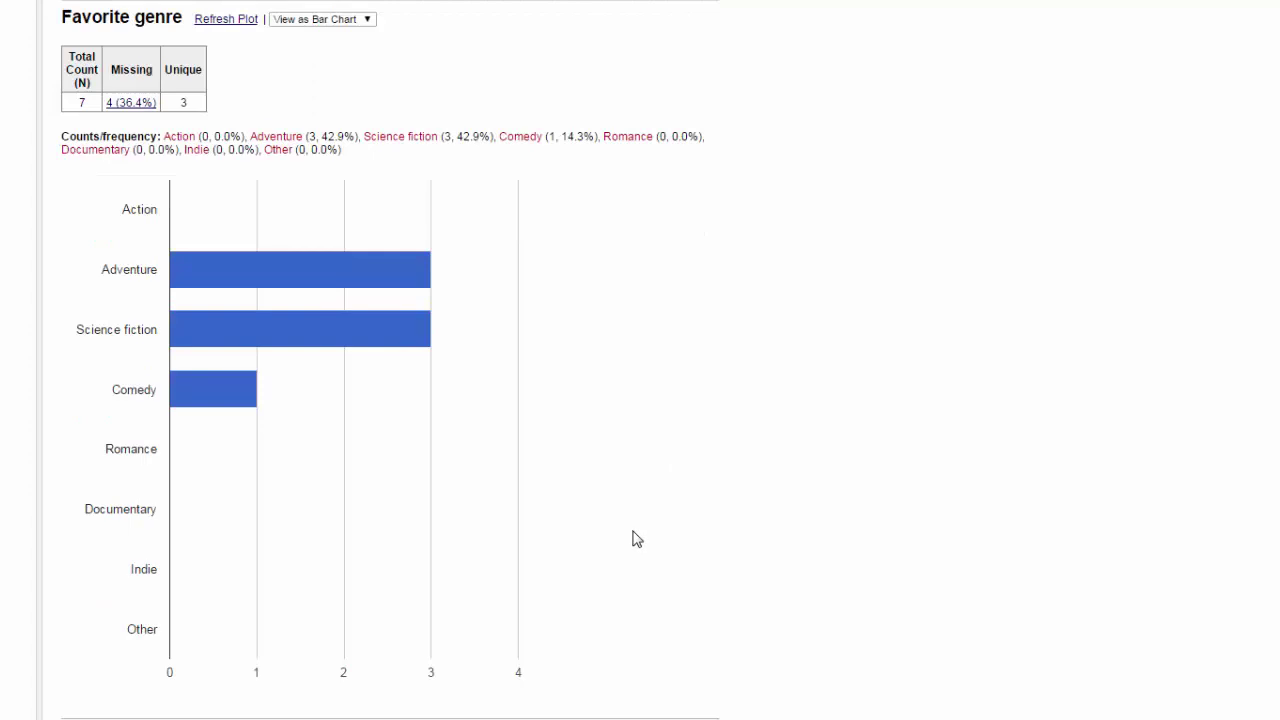
- Display Favorite genre as a pie chart and review the remaining charts
left_click(340, 19)
left_click(350, 45)
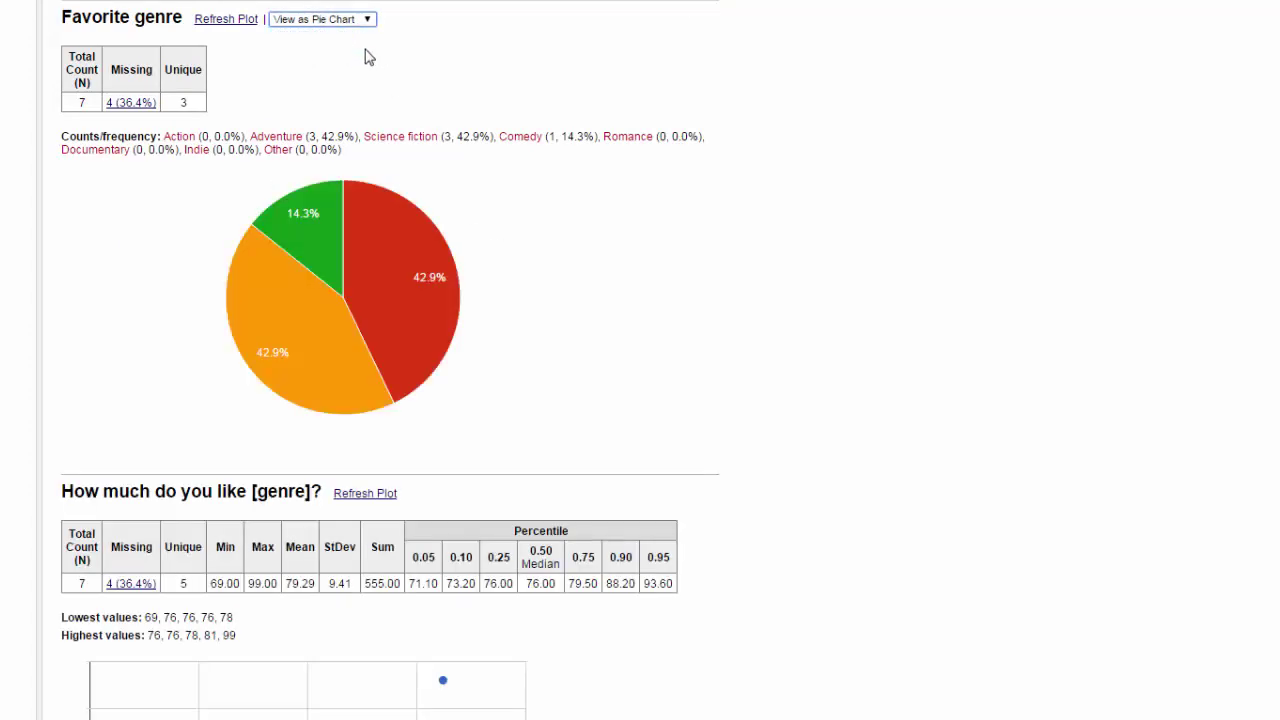
scroll(786, 275, "down", 3)
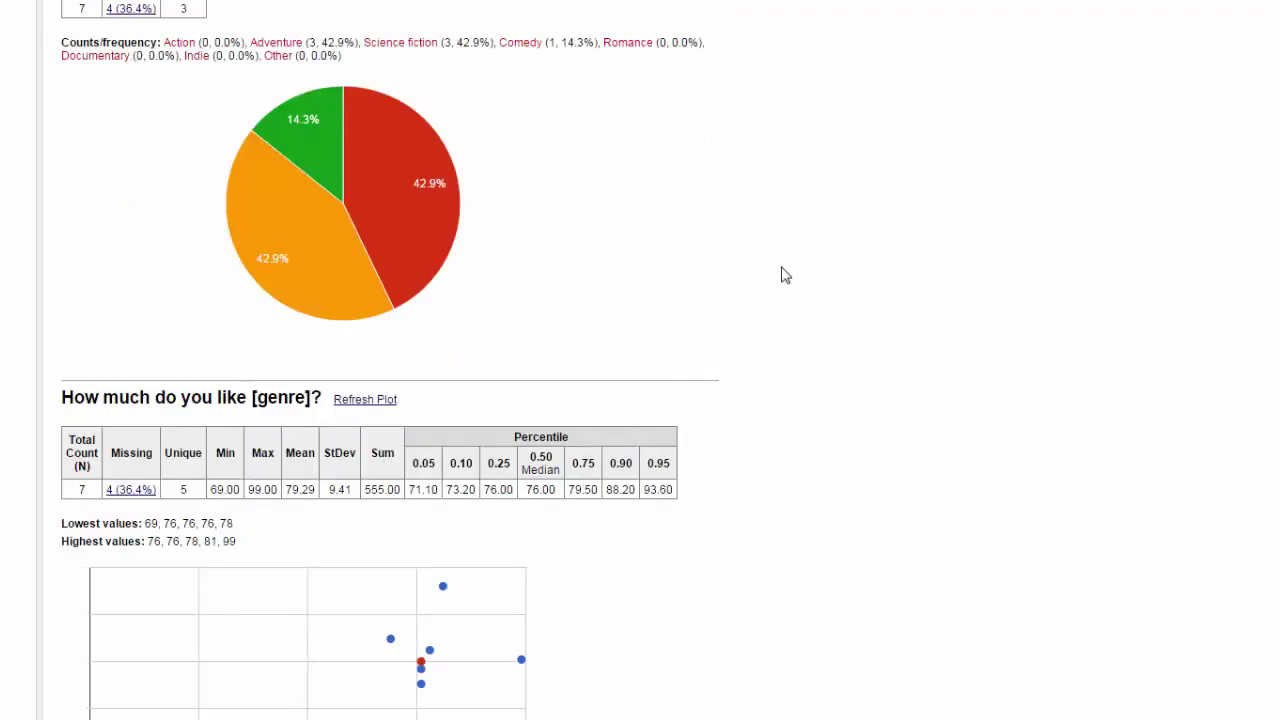
scroll(786, 275, "down", 1)
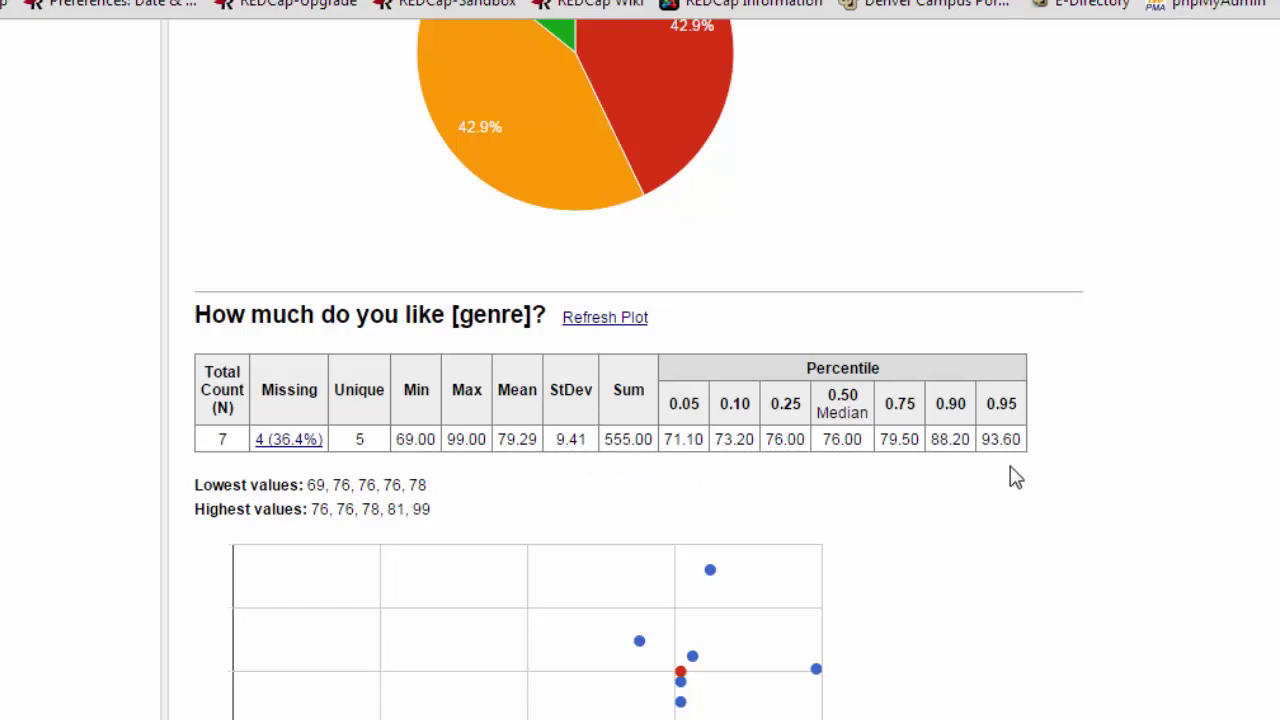
scroll(1031, 482, "down", 5)
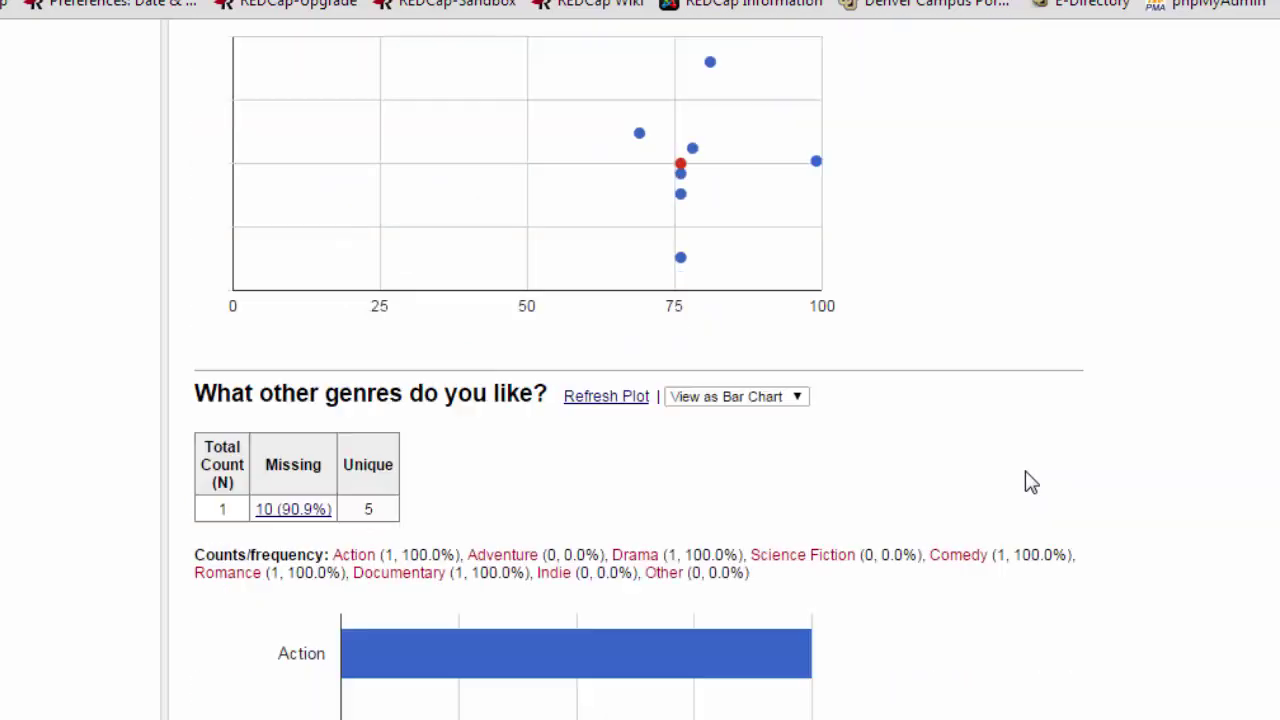
scroll(1031, 482, "down", 5)
scroll(1031, 482, "up", 12)
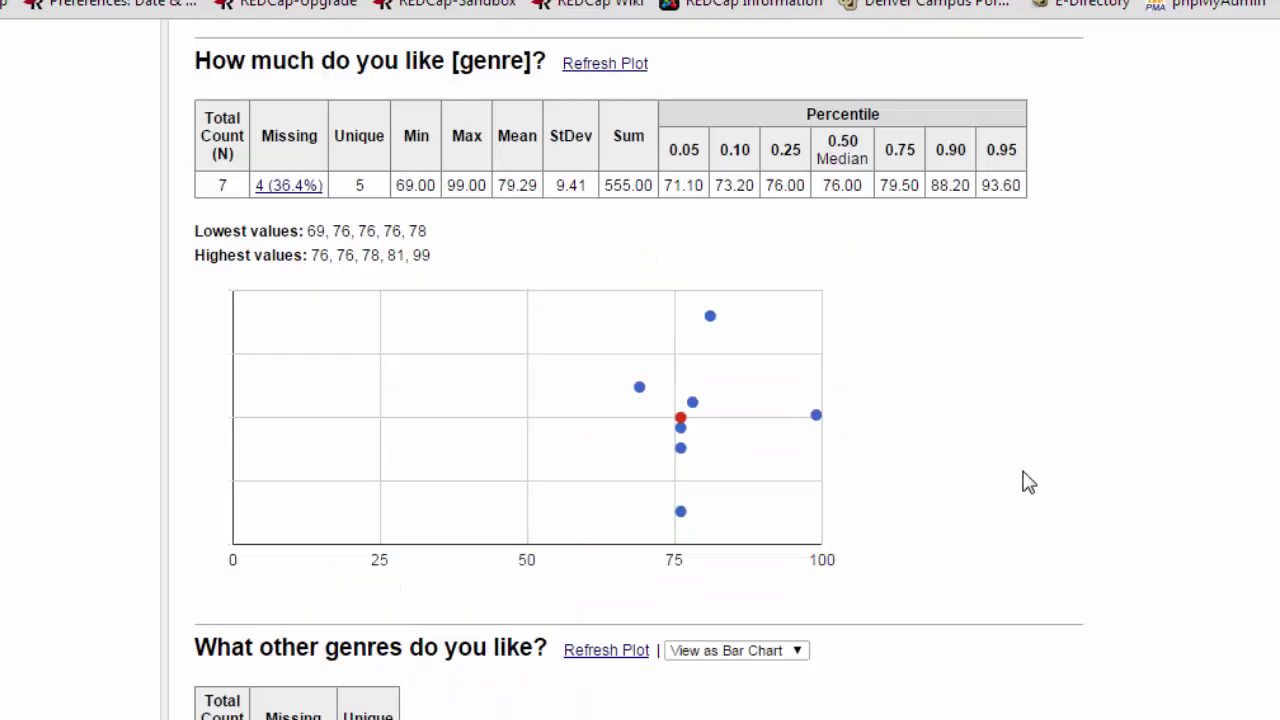
scroll(1029, 482, "up", 10)
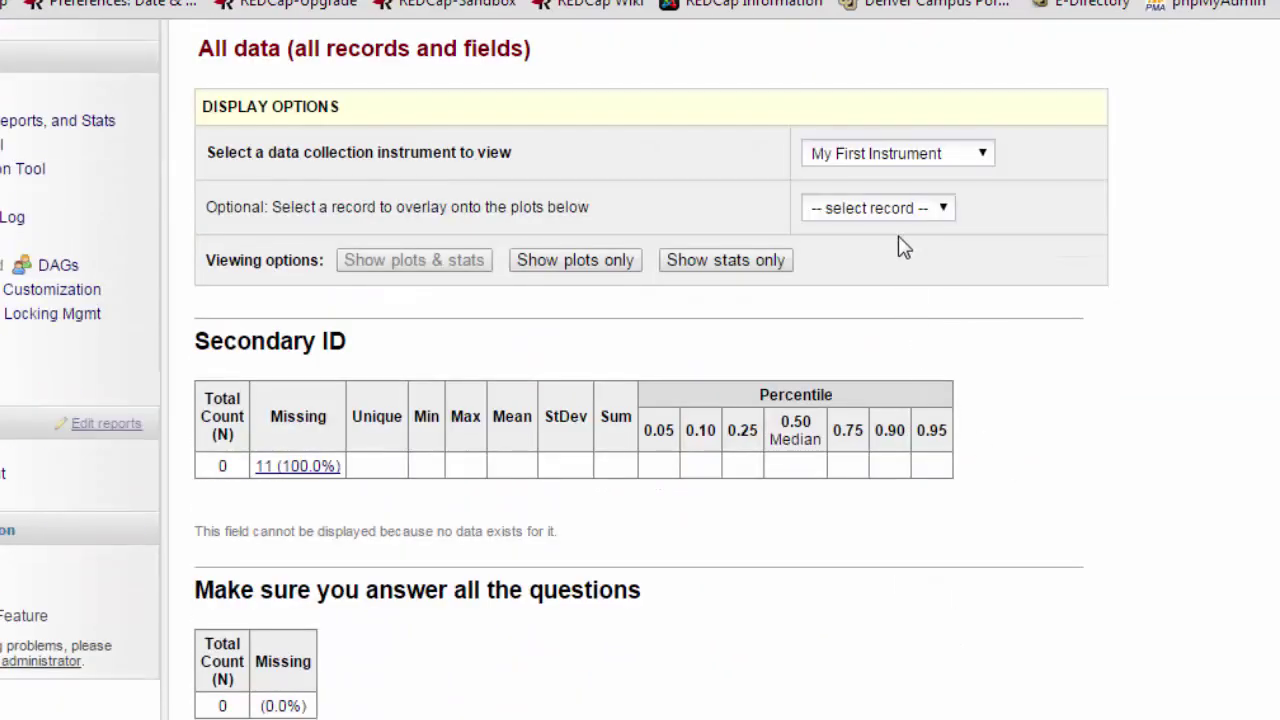
- Overlay record 11 on the plots and inspect its highlighted Comedy bar in Favorite genre
left_click(926, 212)
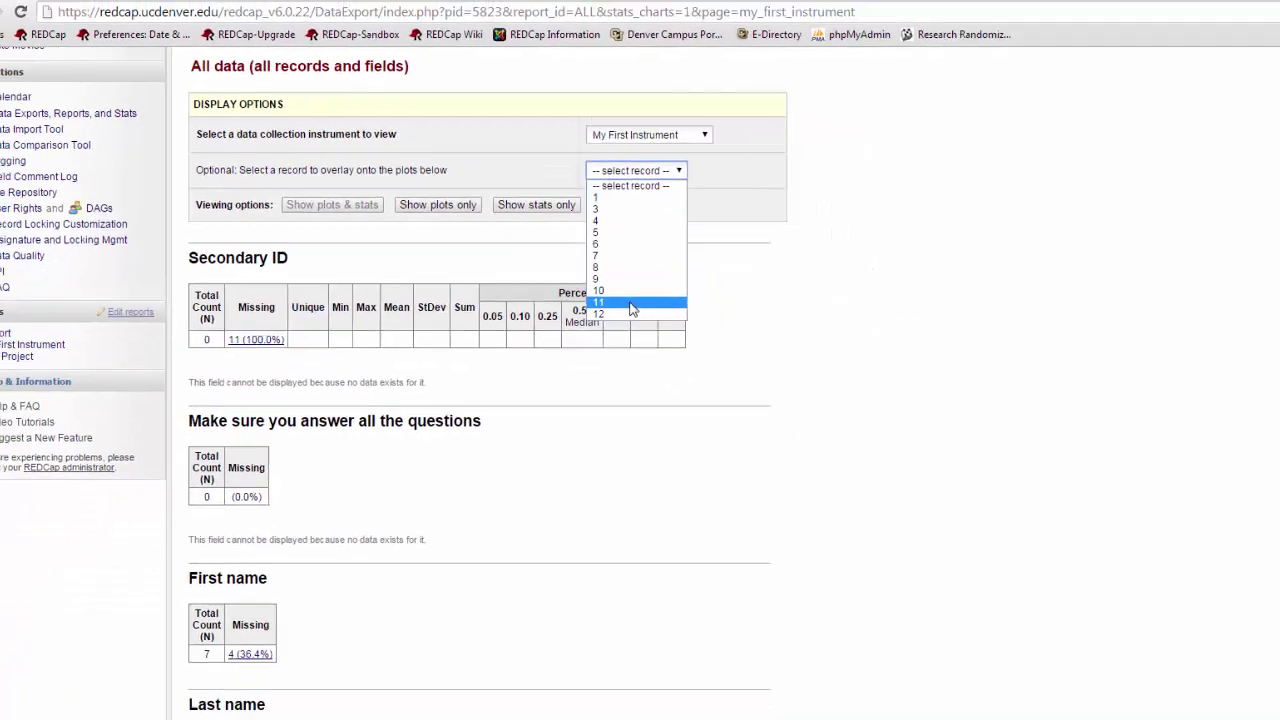
left_click(632, 304)
scroll(691, 337, "down", 4)
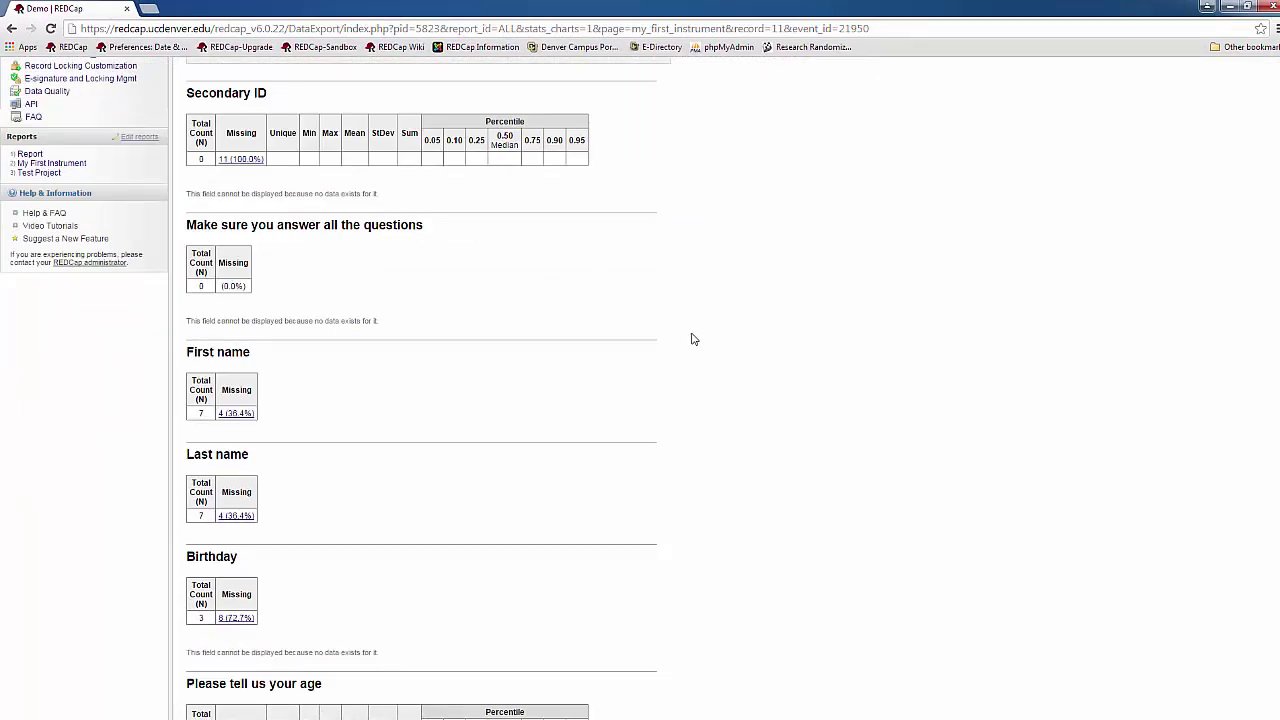
scroll(691, 337, "down", 5)
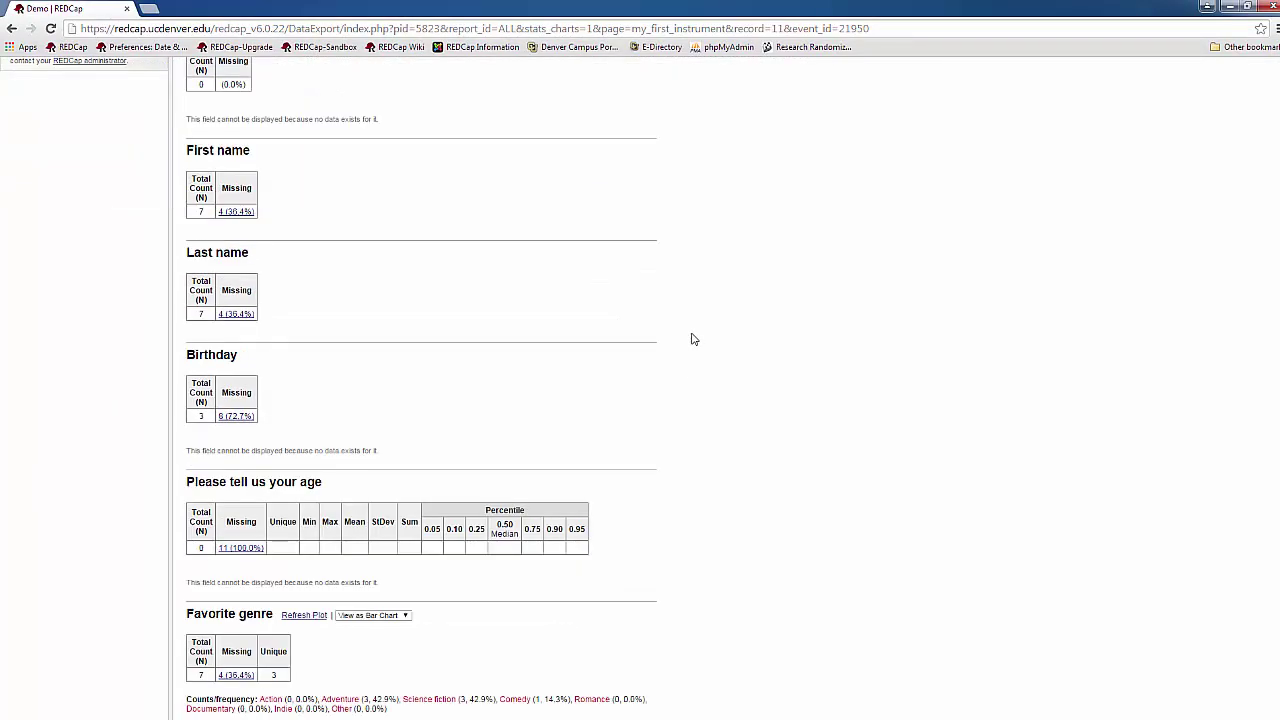
mouse_move(305, 545)
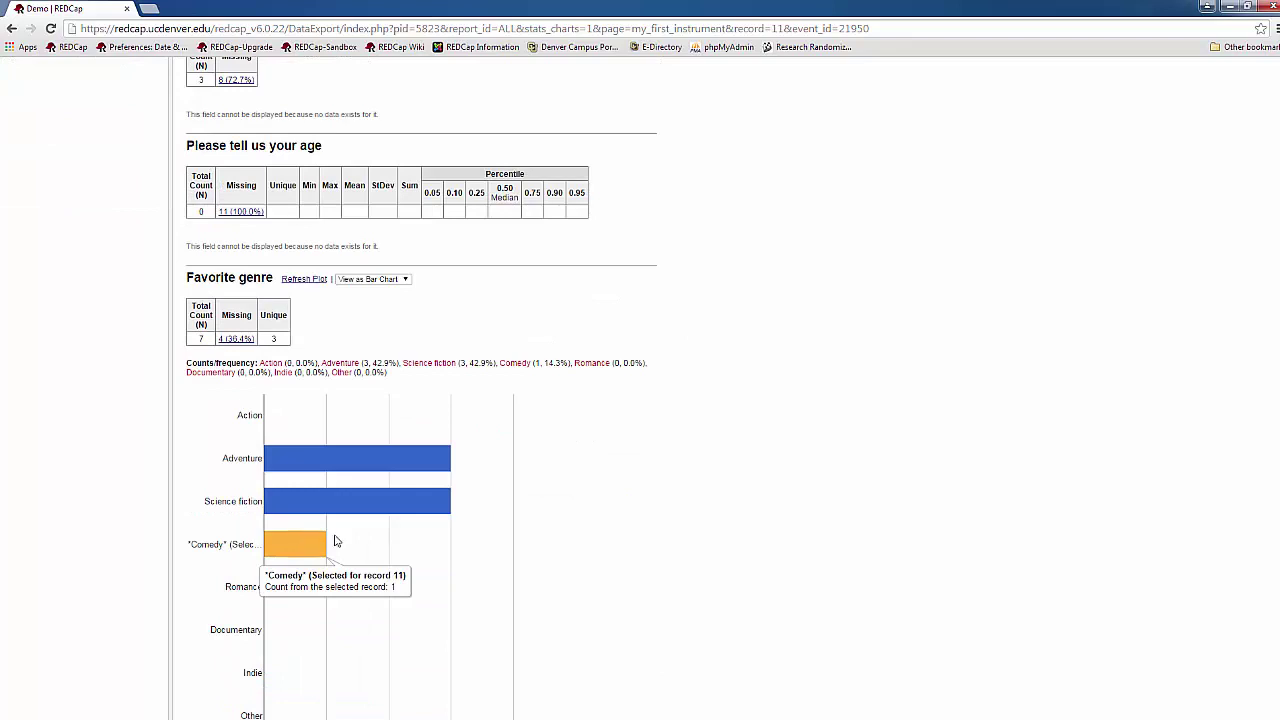
mouse_move(436, 511)
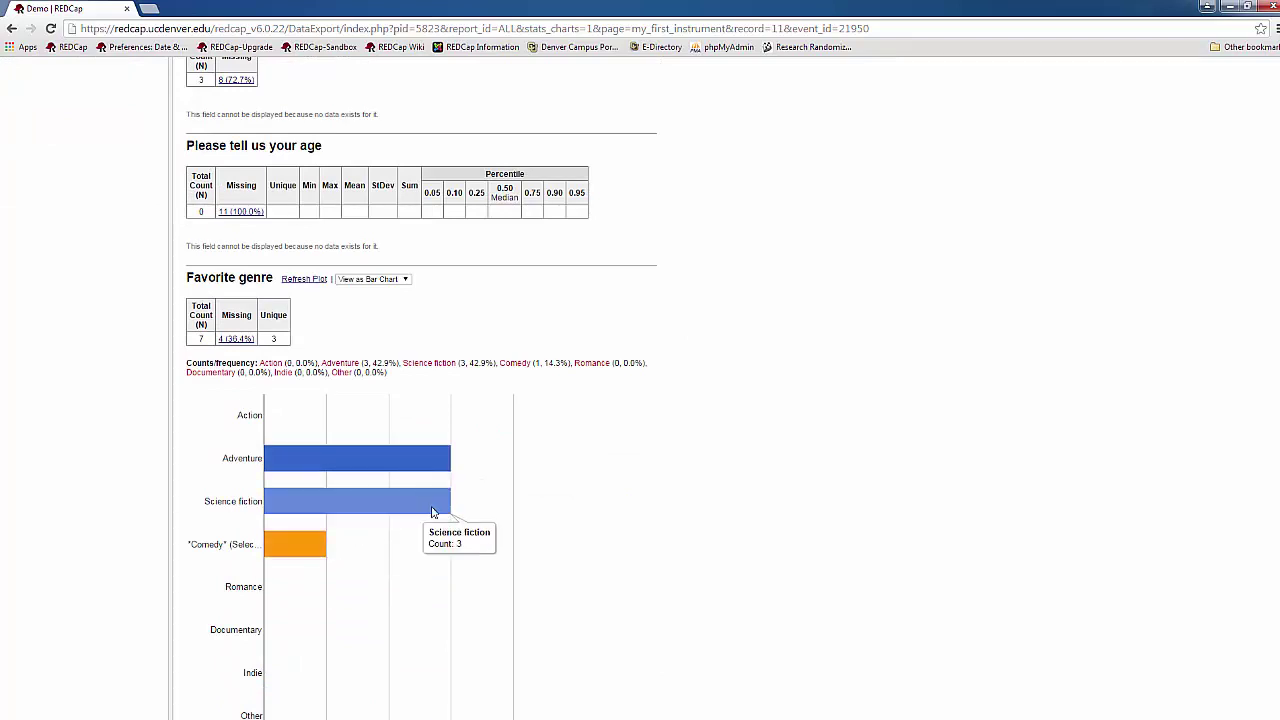
scroll(465, 502, "up", 6)
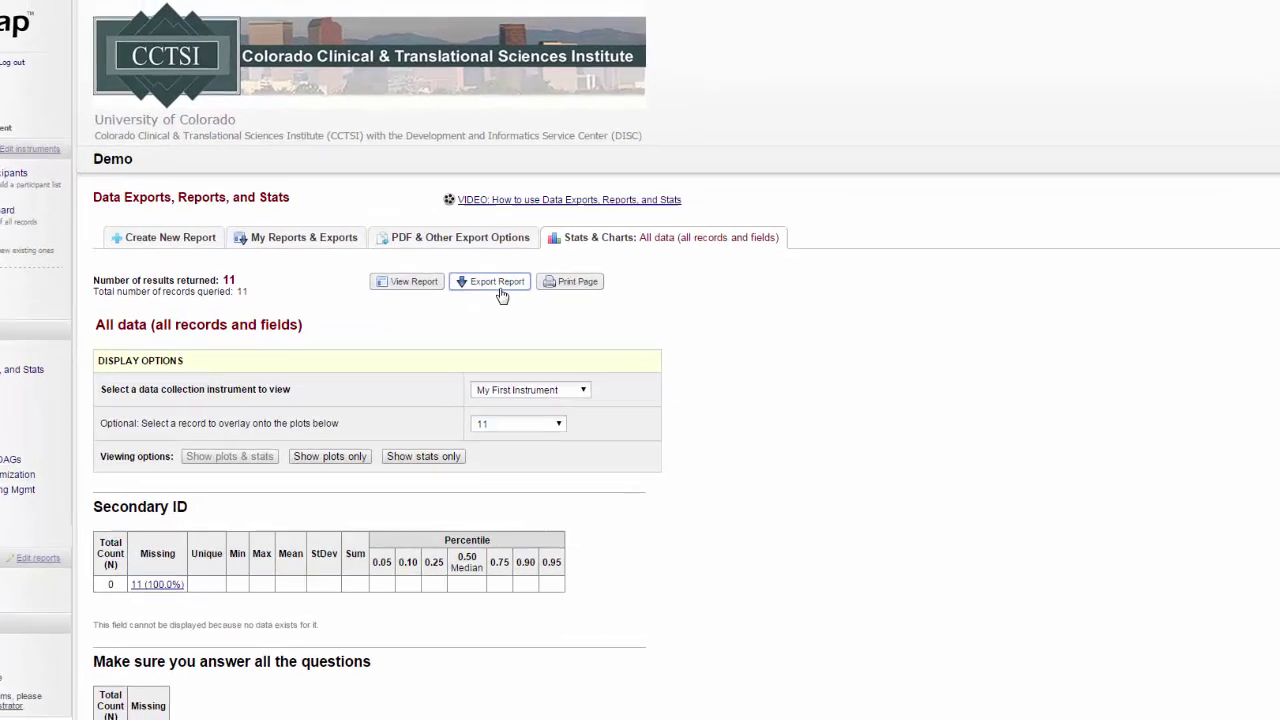
- Start exporting the All data report with SPSS Statistical Software as the format
left_click(533, 311)
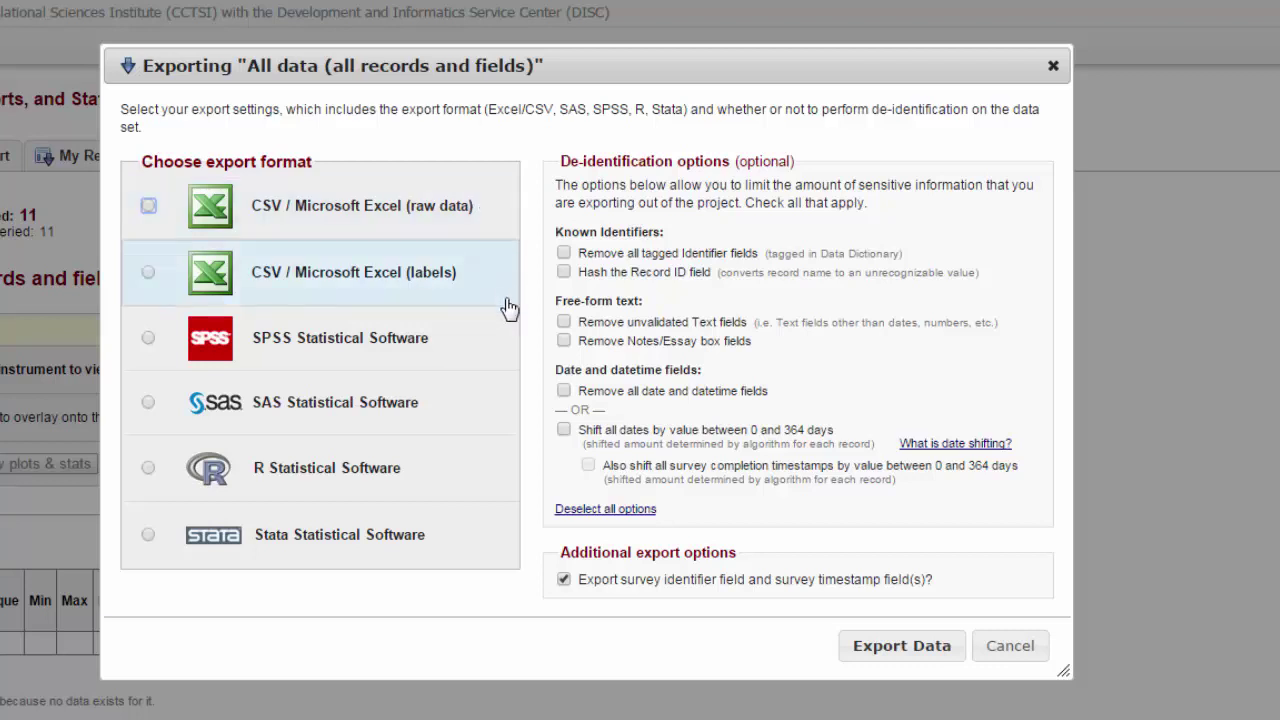
left_click(148, 338)
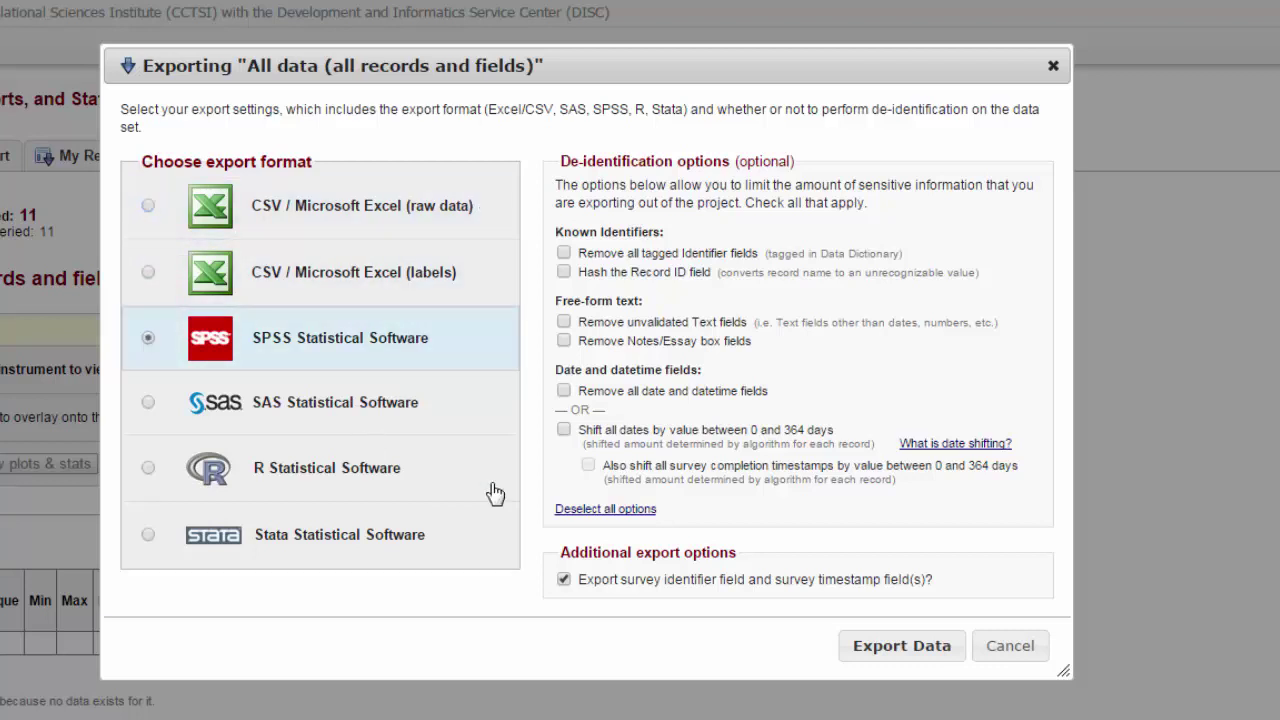
- Run the SPSS export of the All data report and close the success message
left_click(870, 650)
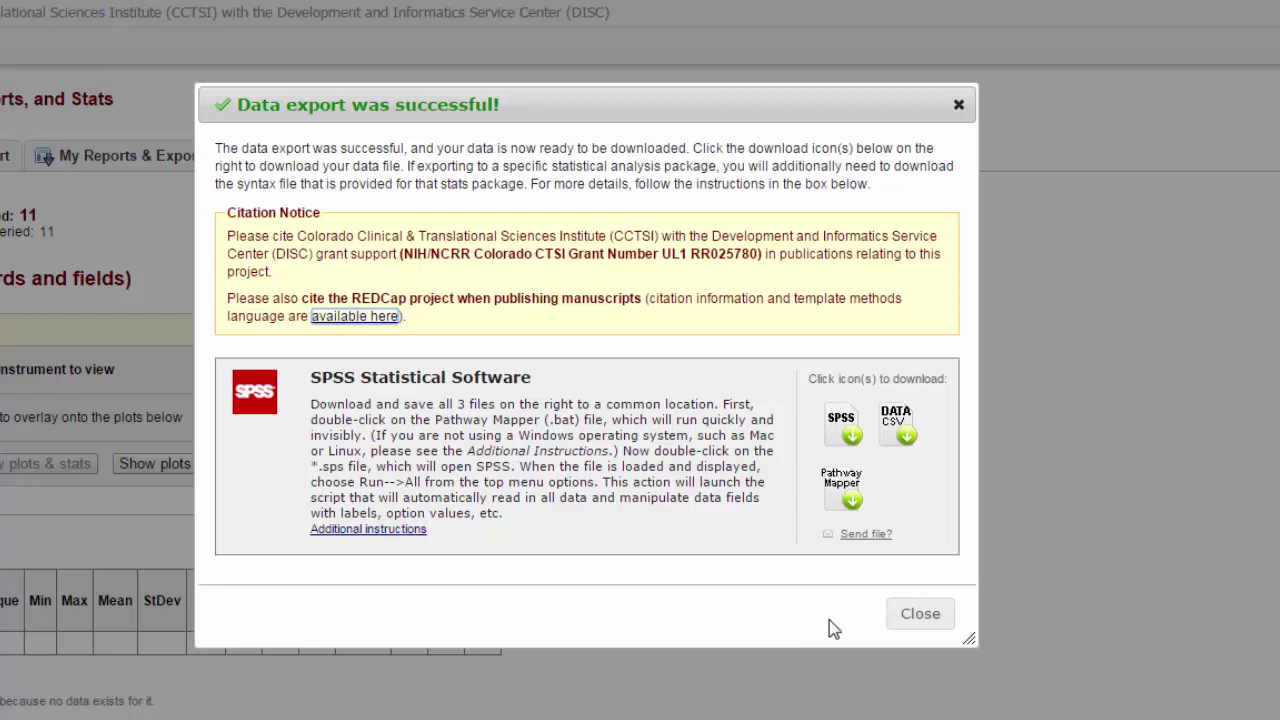
left_click(930, 612)
- Start a new export of the All data report, keeping SPSS Statistical Software selected
left_click(406, 222)
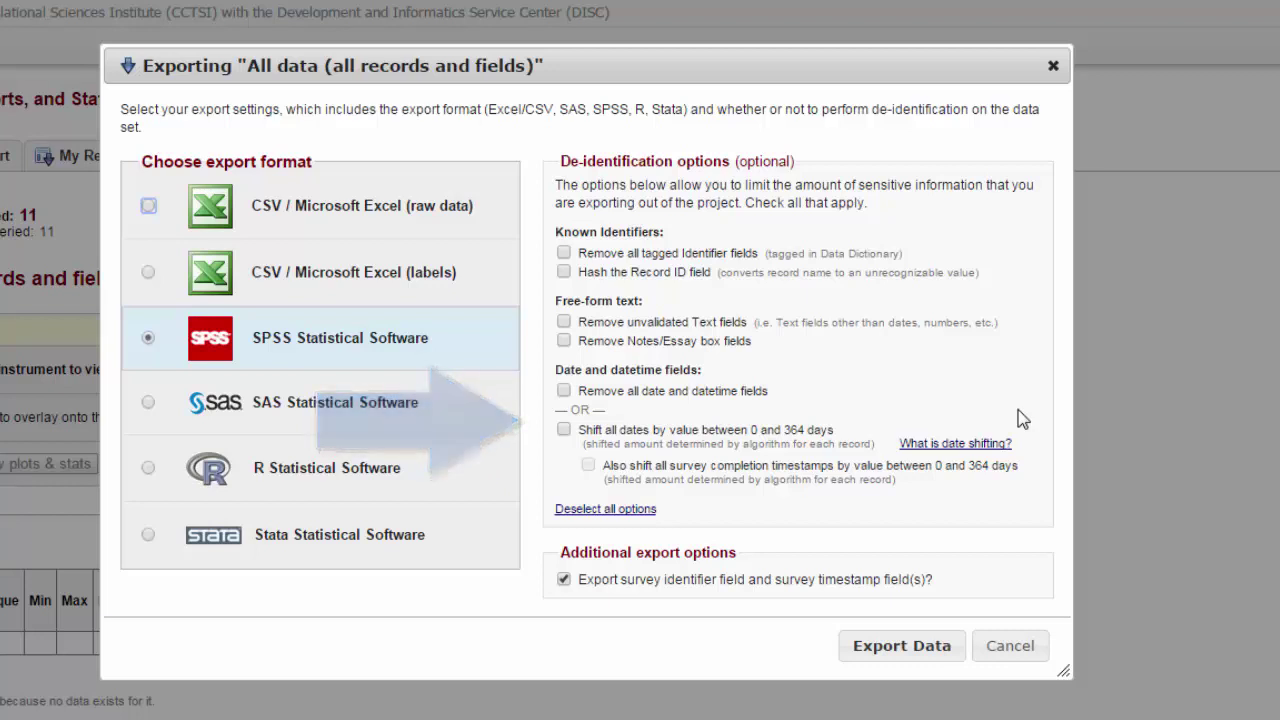
- Run the SPSS export to produce the syntax, CSV data and Pathway Mapper files
left_click(902, 646)
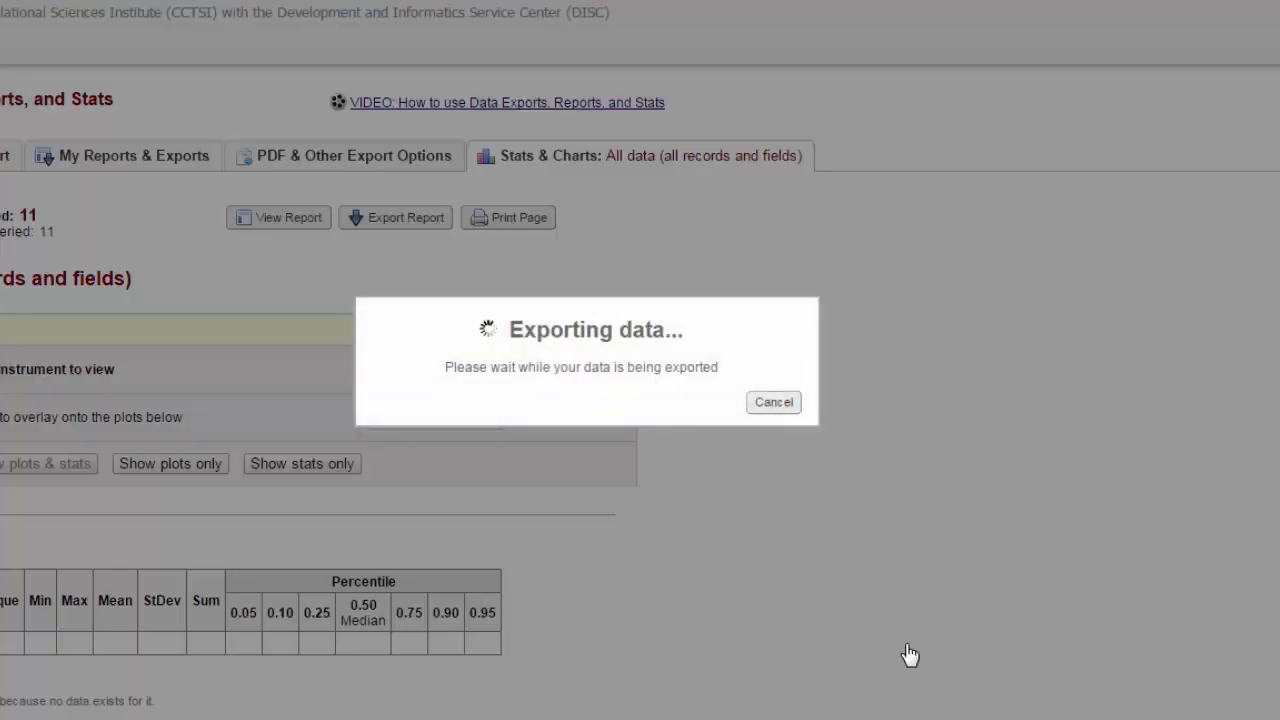